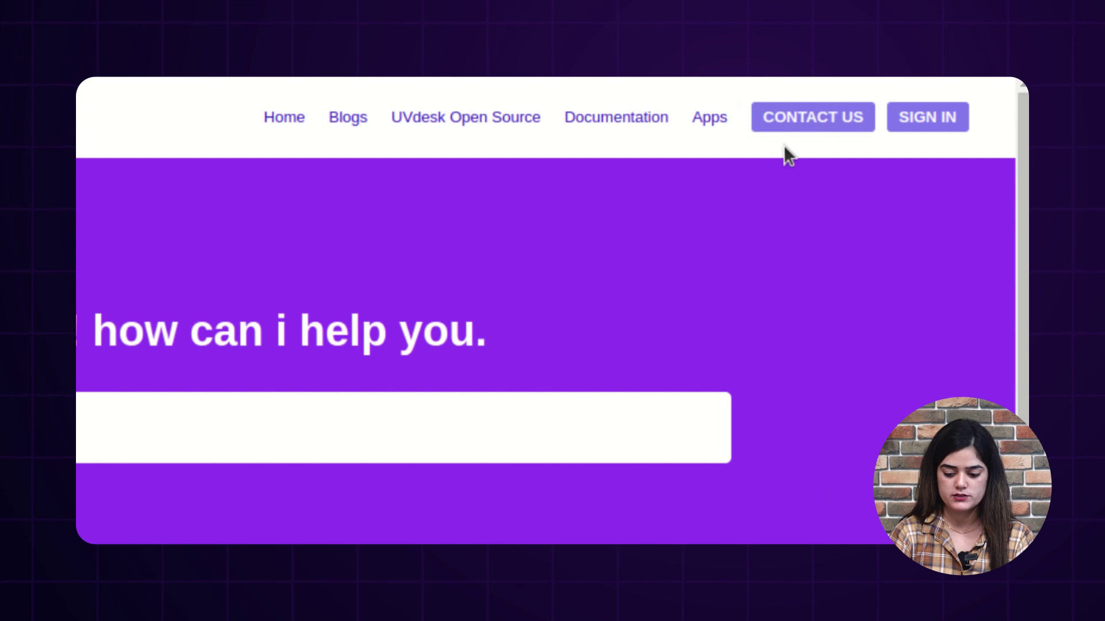
# Open the Create Ticket Request form from CONTACT US
pyautogui.click(814, 122)
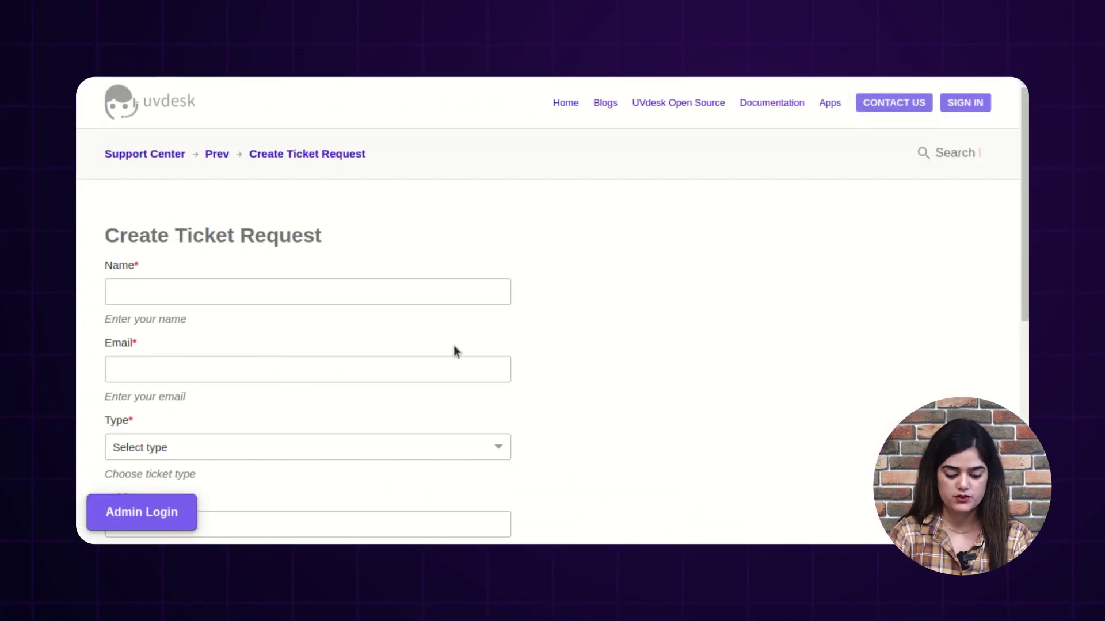
pyautogui.scroll(-5, 263, 386)
pyautogui.scroll(5, 263, 397)
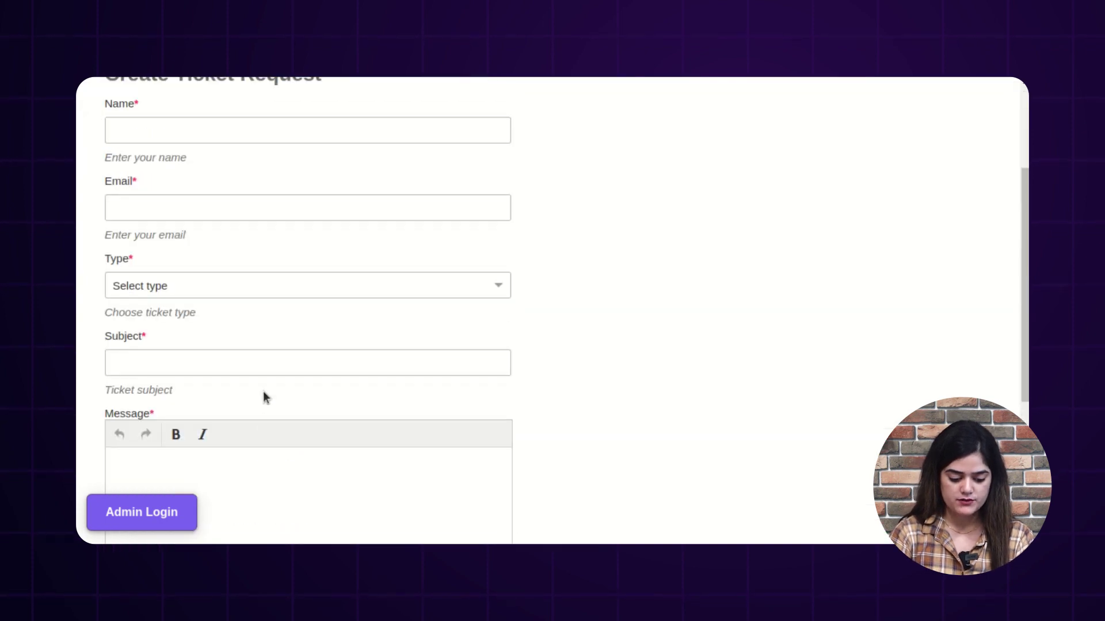
pyautogui.scroll(-3, 206, 299)
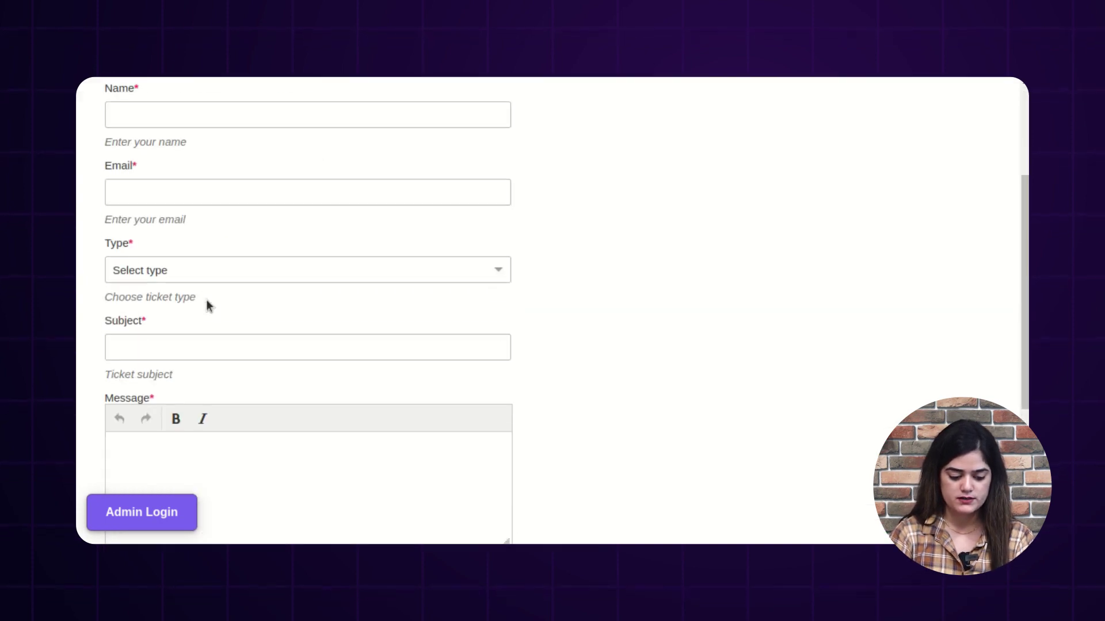
pyautogui.scroll(2, 206, 299)
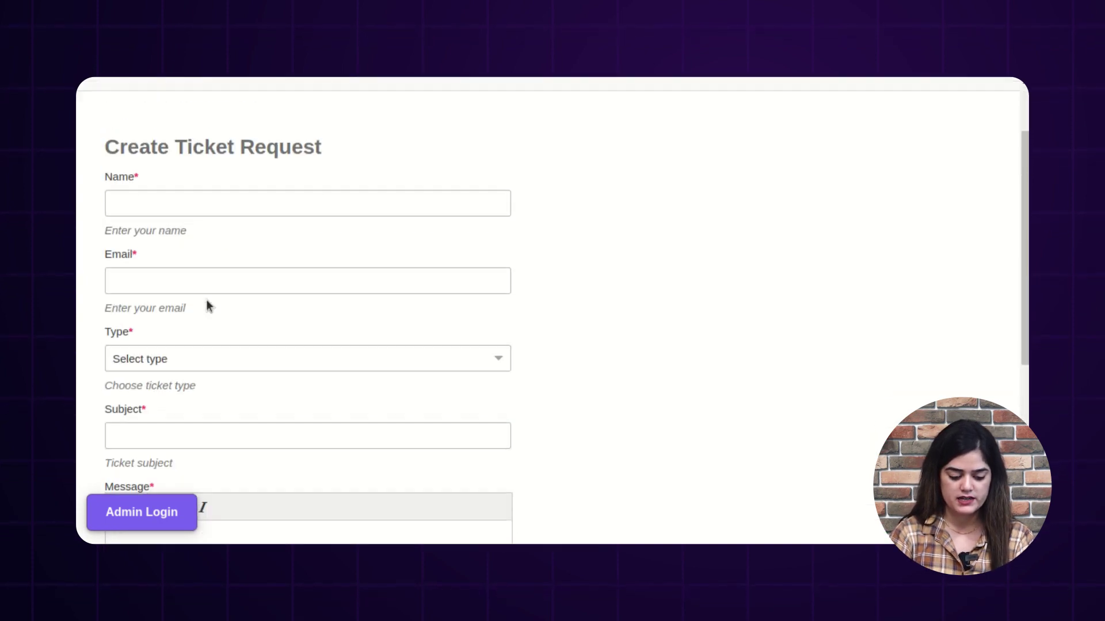
# Enter a name and fill the Email field with a saved autofill address
pyautogui.click(198, 208)
pyautogui.write('New ')
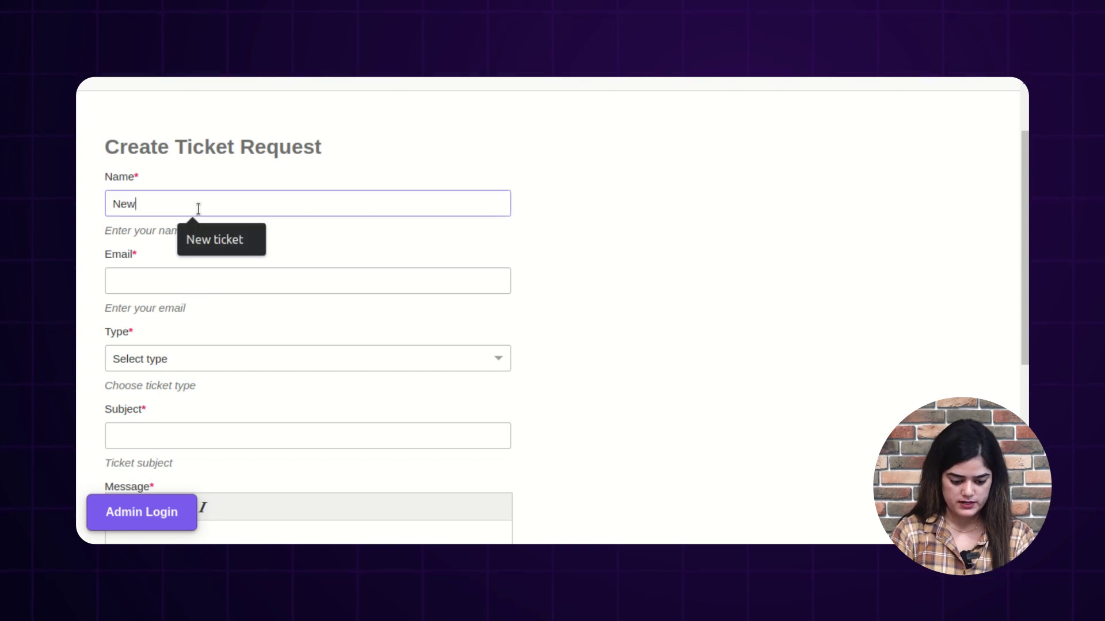
pyautogui.write('Ticket')
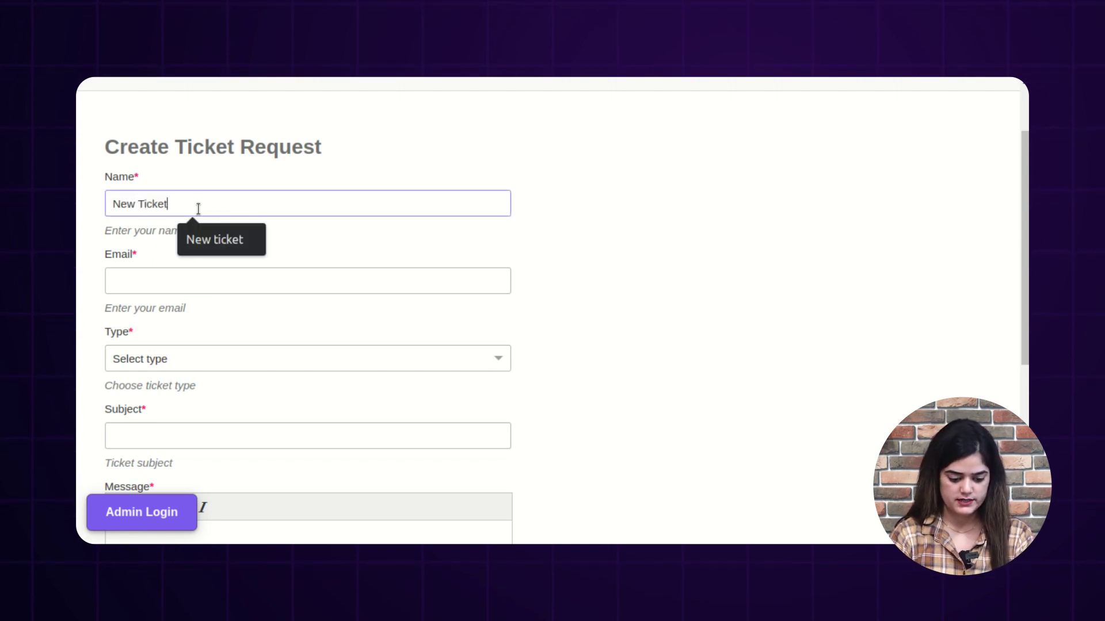
pyautogui.click(220, 280)
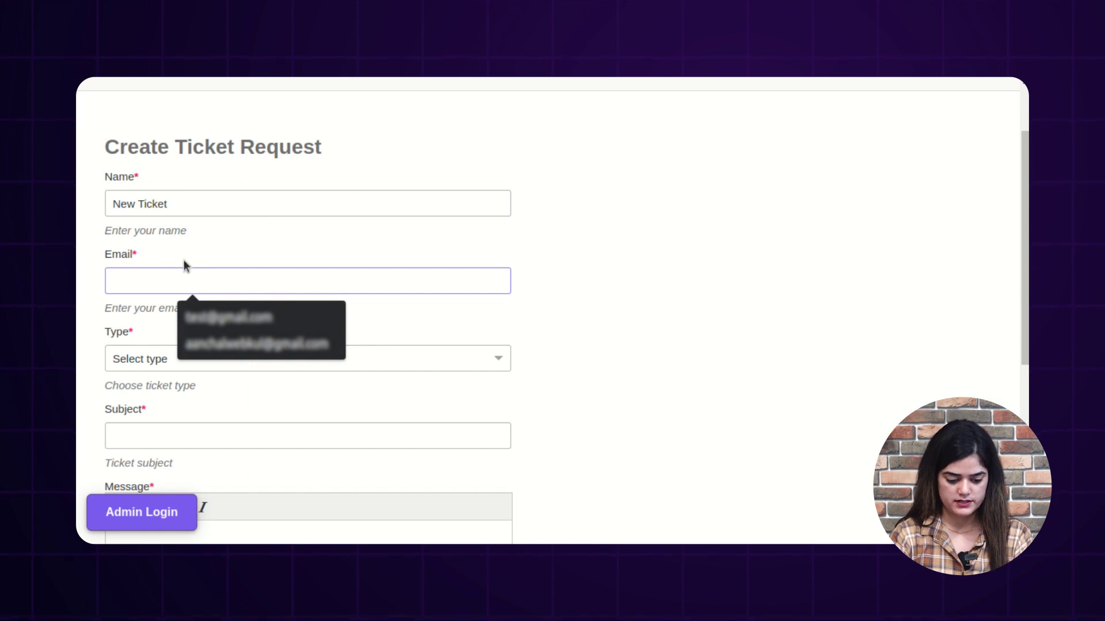
pyautogui.click(255, 348)
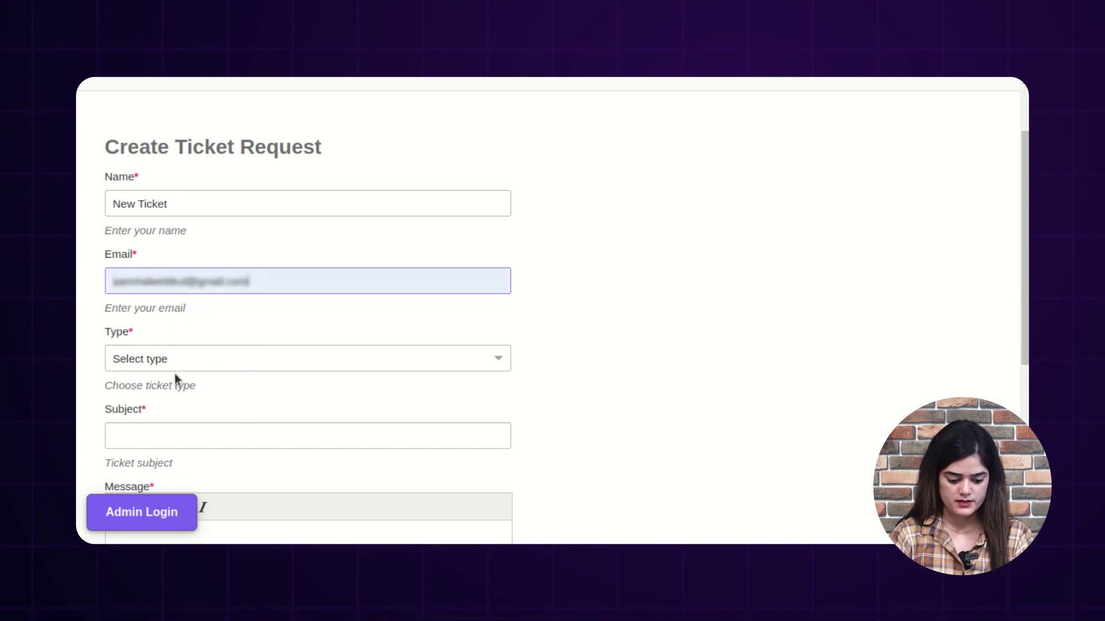
pyautogui.scroll(-2, 190, 363)
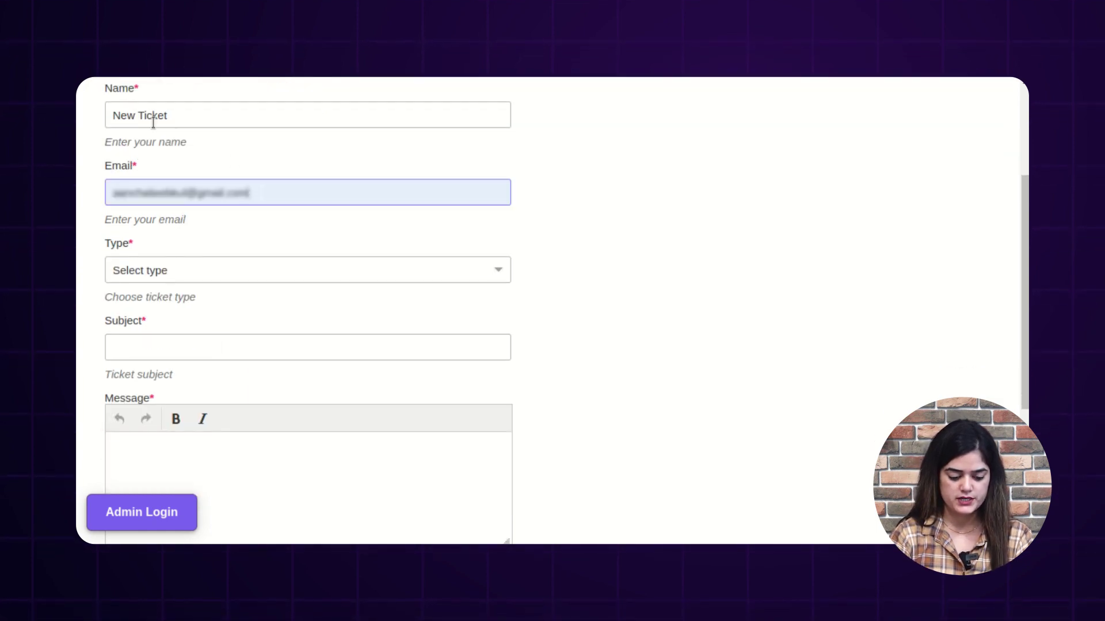
# Replace the mistaken name entry with the requester's correct name
pyautogui.click(229, 118)
pyautogui.hotkey('ctrl', 'shift', 'Left')
pyautogui.hotkey('ctrl', 'shift', 'Left')
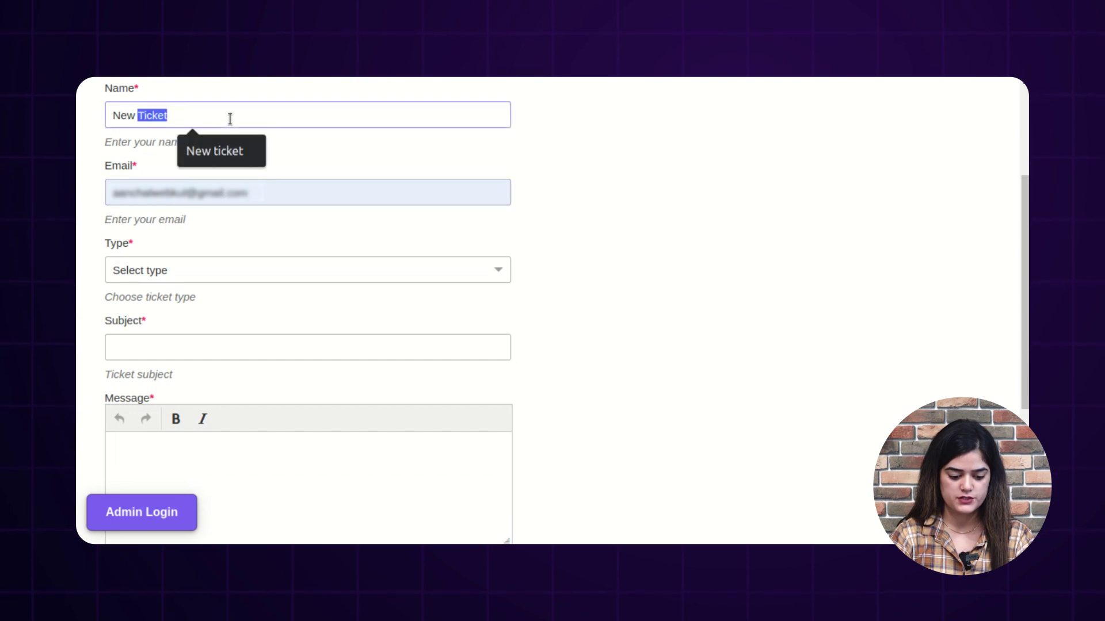
pyautogui.press('BackSpace')
pyautogui.write('Cherry')
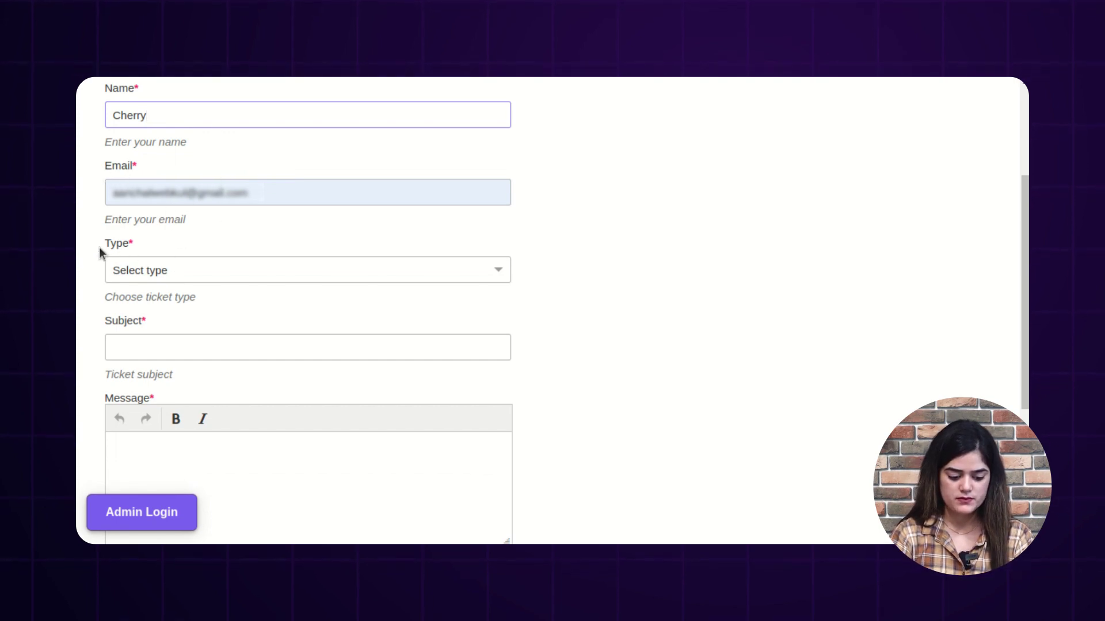
# Set the ticket type to support and the subject to 'Support'
pyautogui.scroll(-3, 185, 270)
pyautogui.scroll(2, 191, 246)
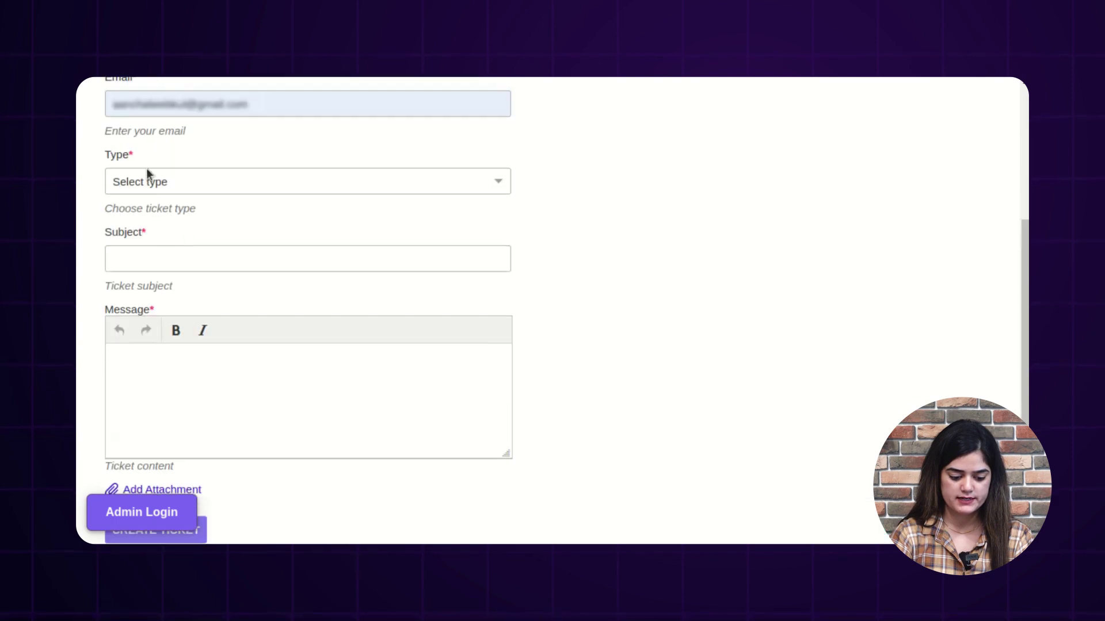
pyautogui.click(172, 183)
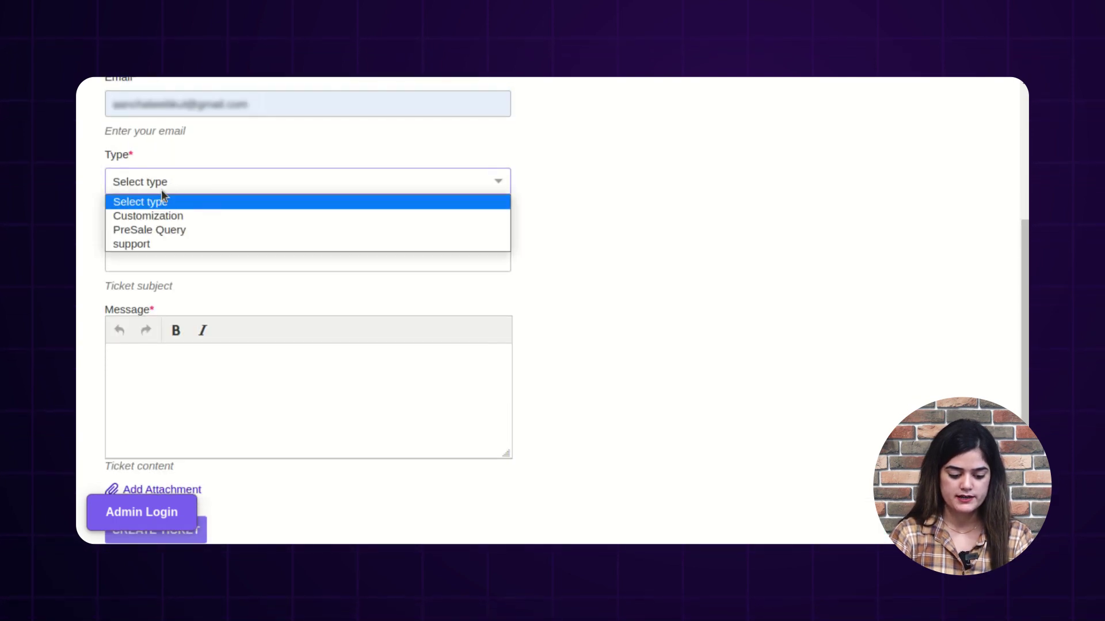
pyautogui.click(150, 244)
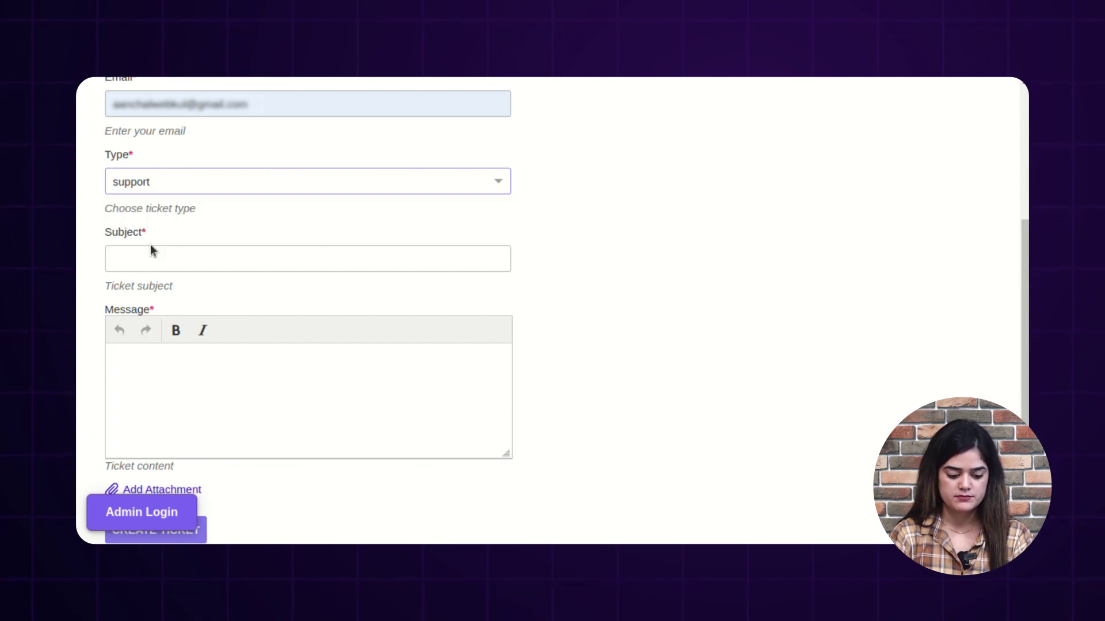
pyautogui.click(189, 255)
pyautogui.write('Su')
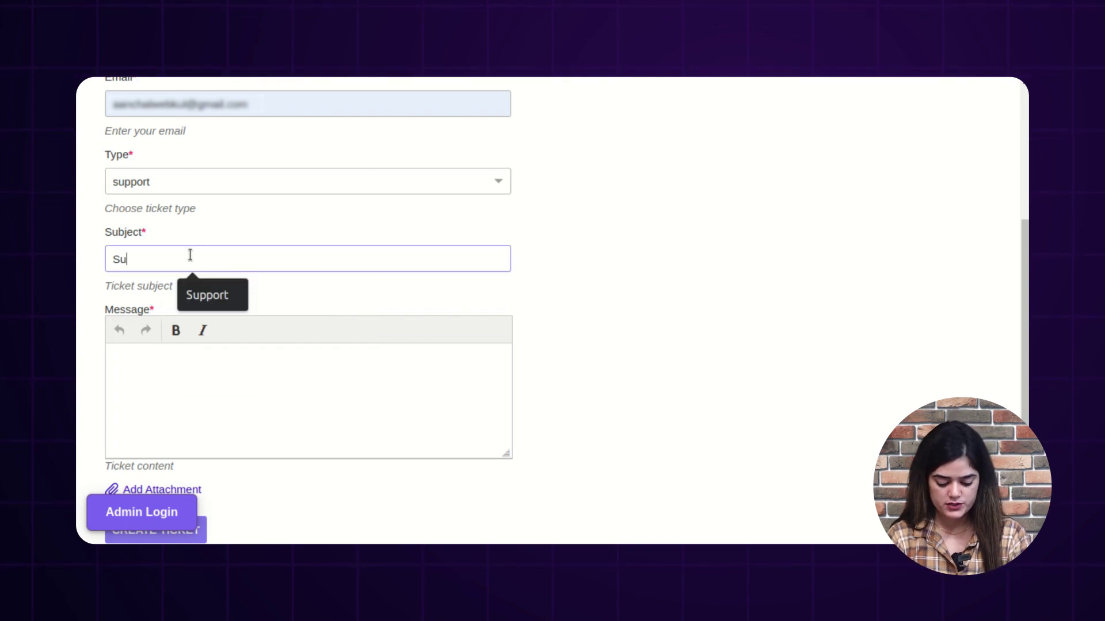
pyautogui.write('pport')
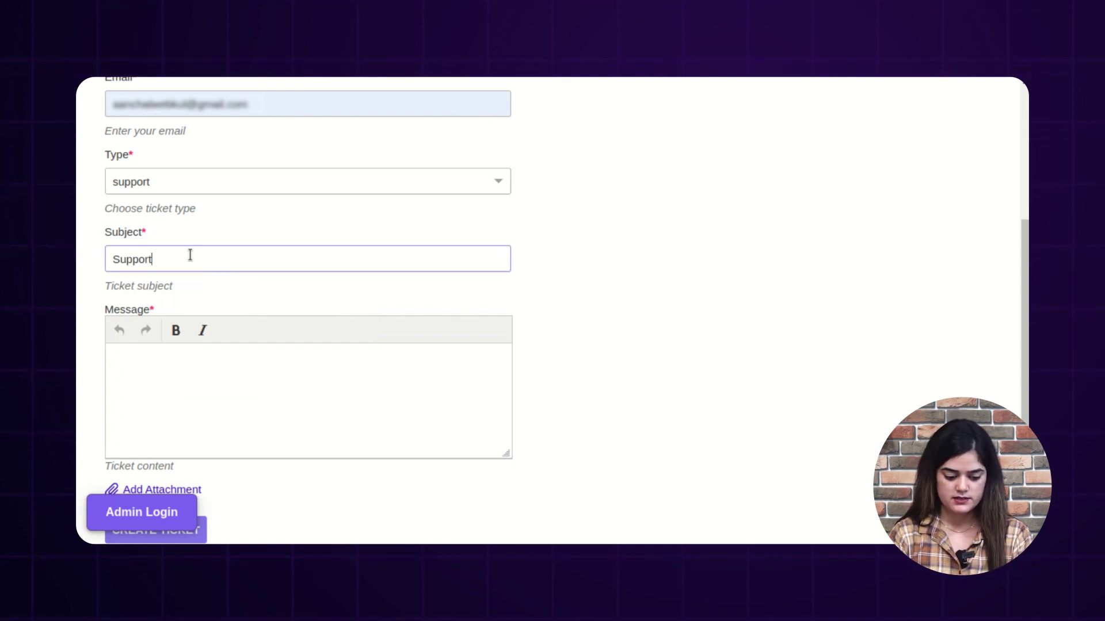
# Write the message 'Hi, Support needed.' on two lines and create the ticket
pyautogui.click(160, 378)
pyautogui.write('Hi,')
pyautogui.press('Return')
pyautogui.write('Support')
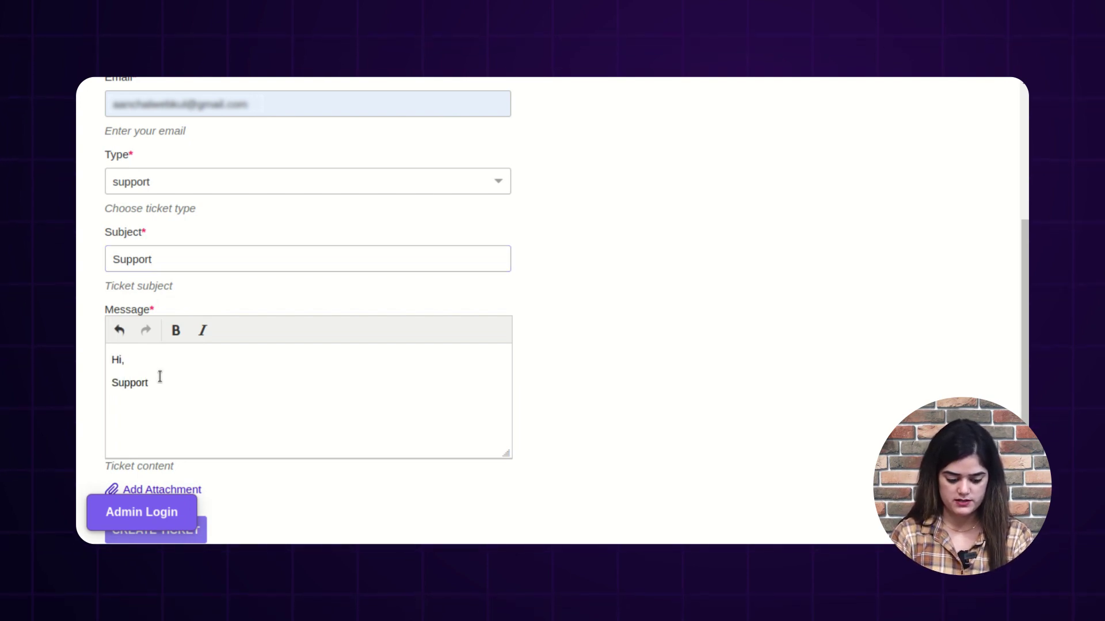
pyautogui.write(' needed.')
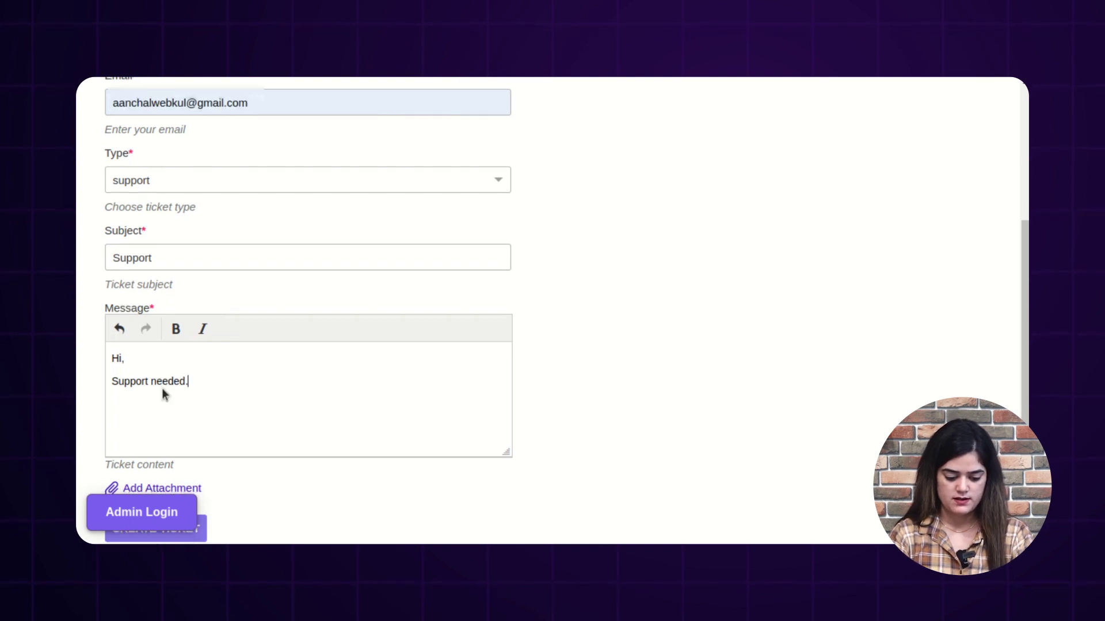
pyautogui.scroll(-3, 230, 362)
pyautogui.scroll(7, 374, 374)
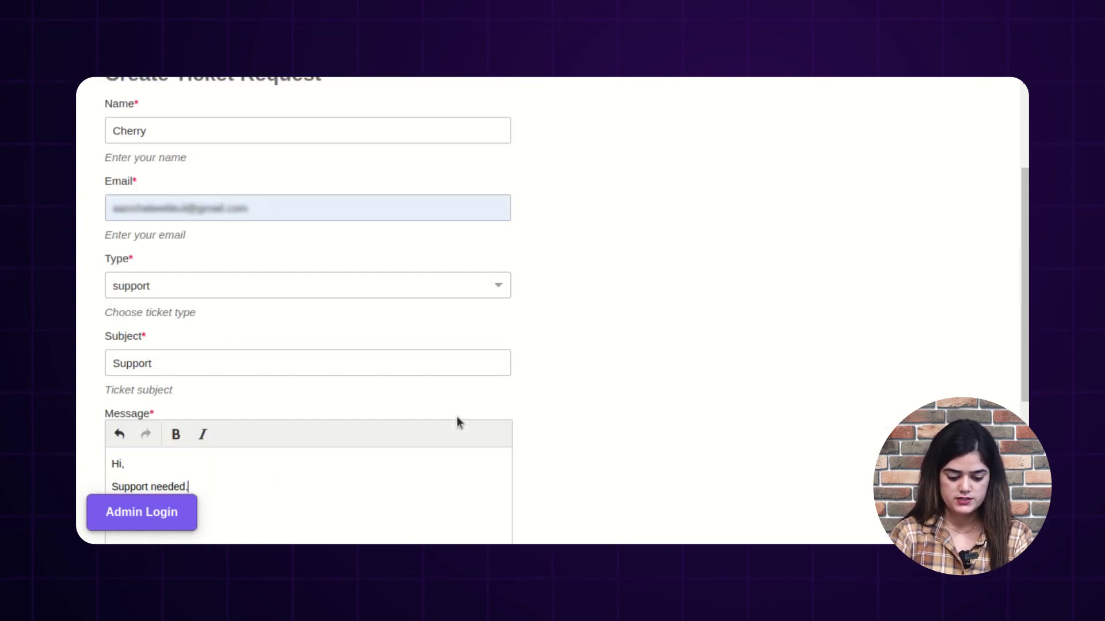
pyautogui.scroll(-7, 261, 393)
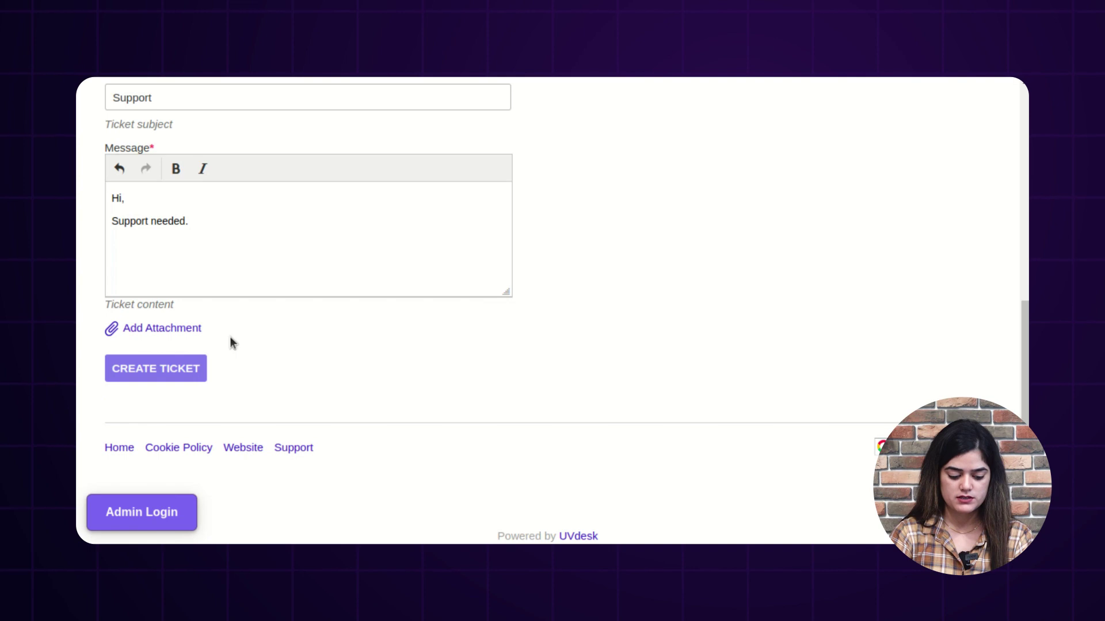
pyautogui.click(165, 375)
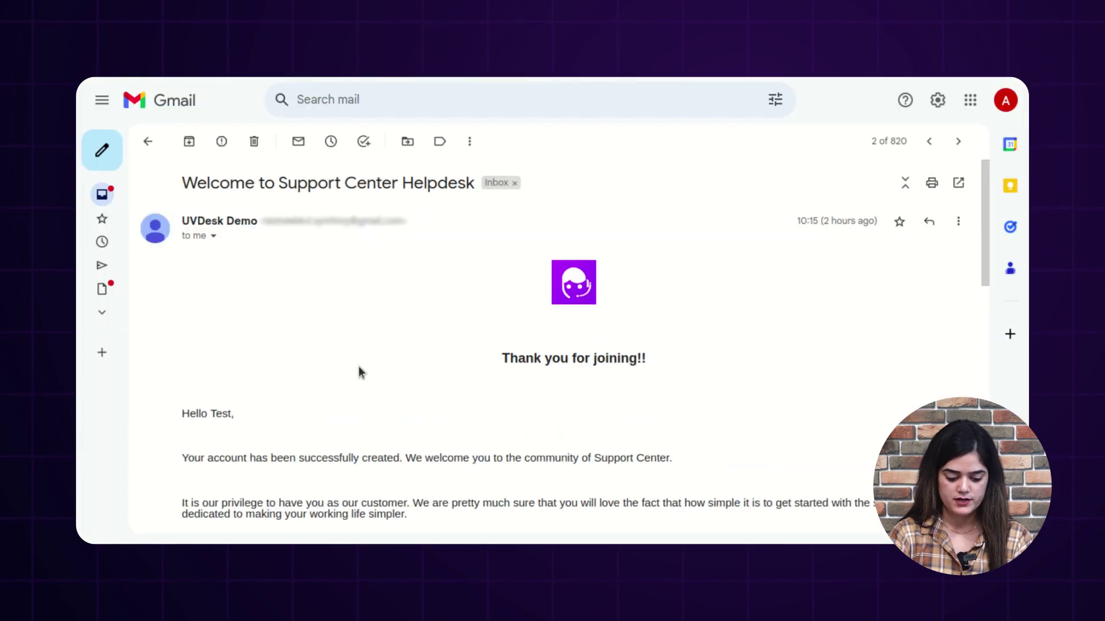
# Read through the Welcome to Support Center Helpdesk email confirming the account was created
pyautogui.scroll(-3, 359, 372)
pyautogui.moveTo(211, 284); pyautogui.dragTo(620, 283)
pyautogui.click(408, 376)
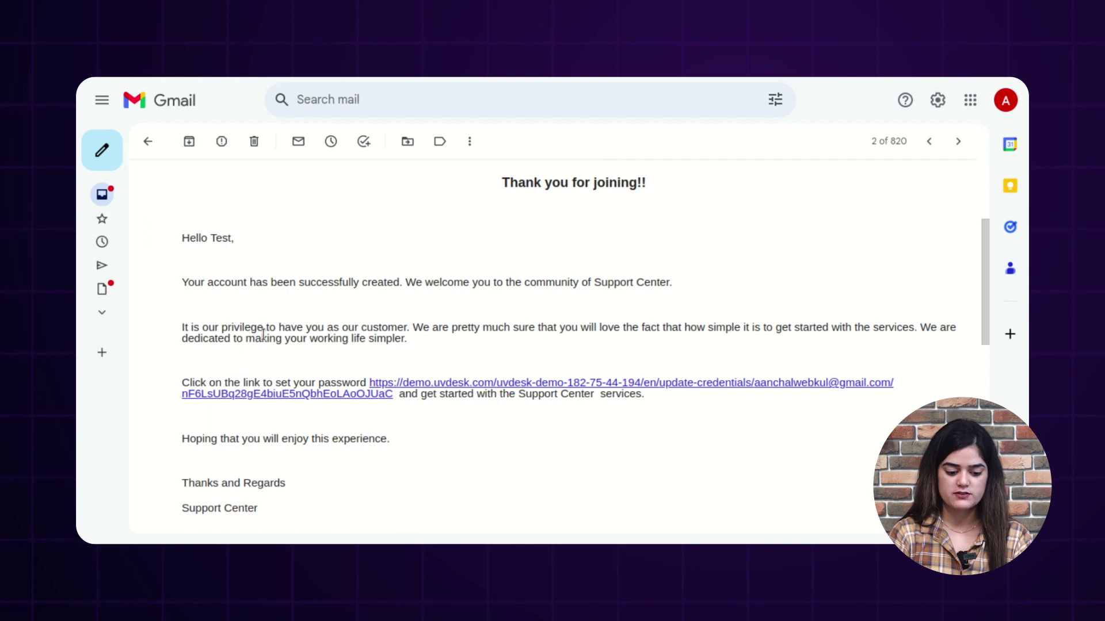
pyautogui.scroll(3, 251, 309)
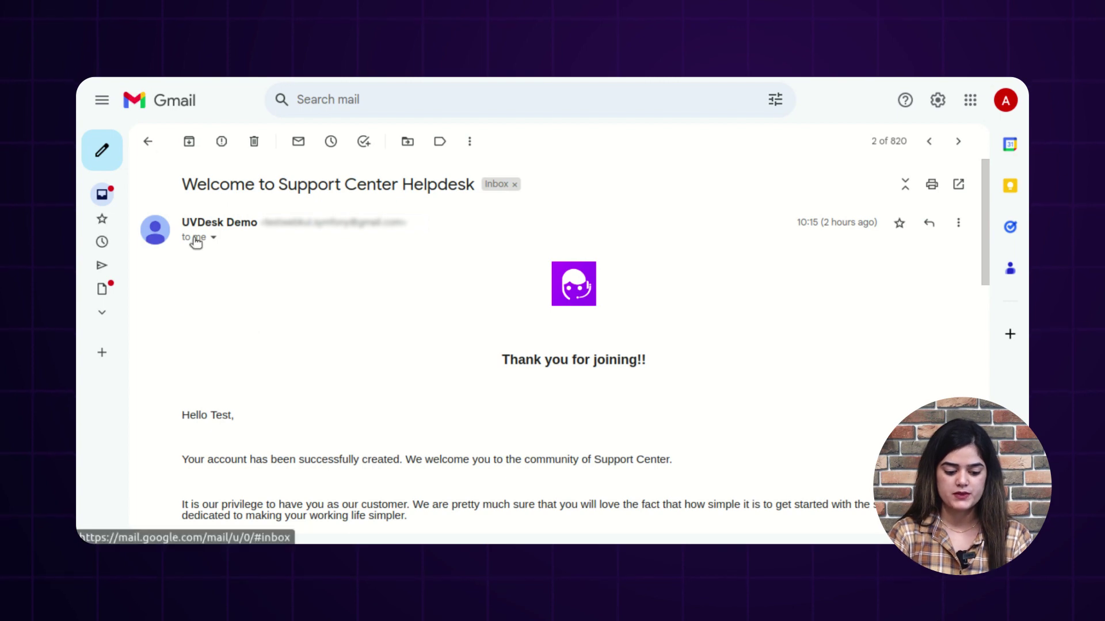
# Open and read the New ticket #3 Received email about checking the ticket
pyautogui.click(148, 142)
pyautogui.click(460, 223)
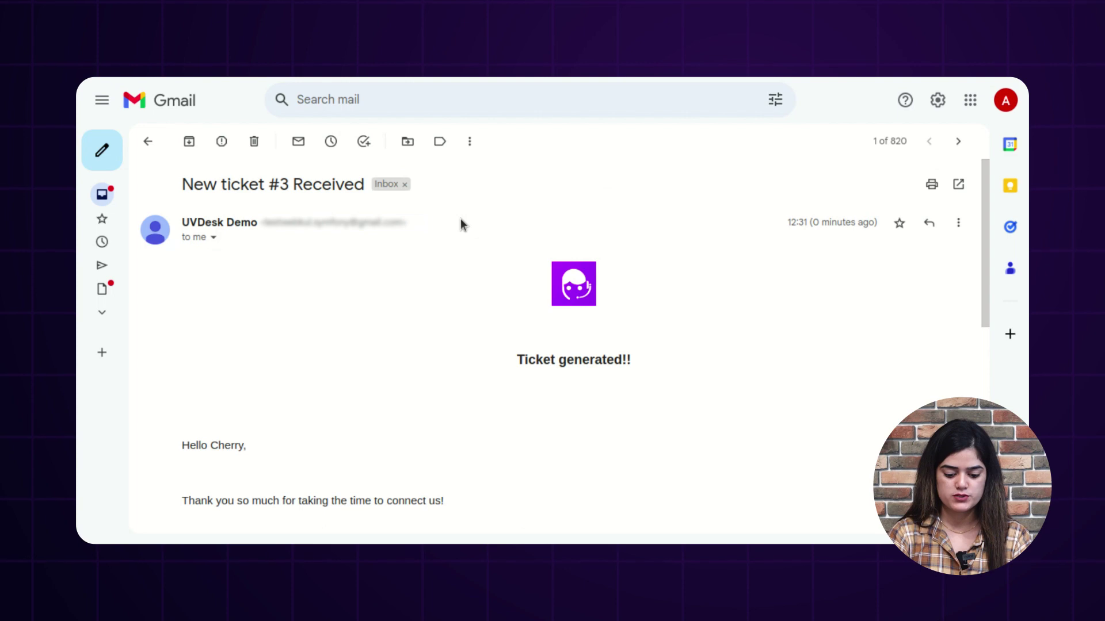
pyautogui.scroll(-3, 400, 348)
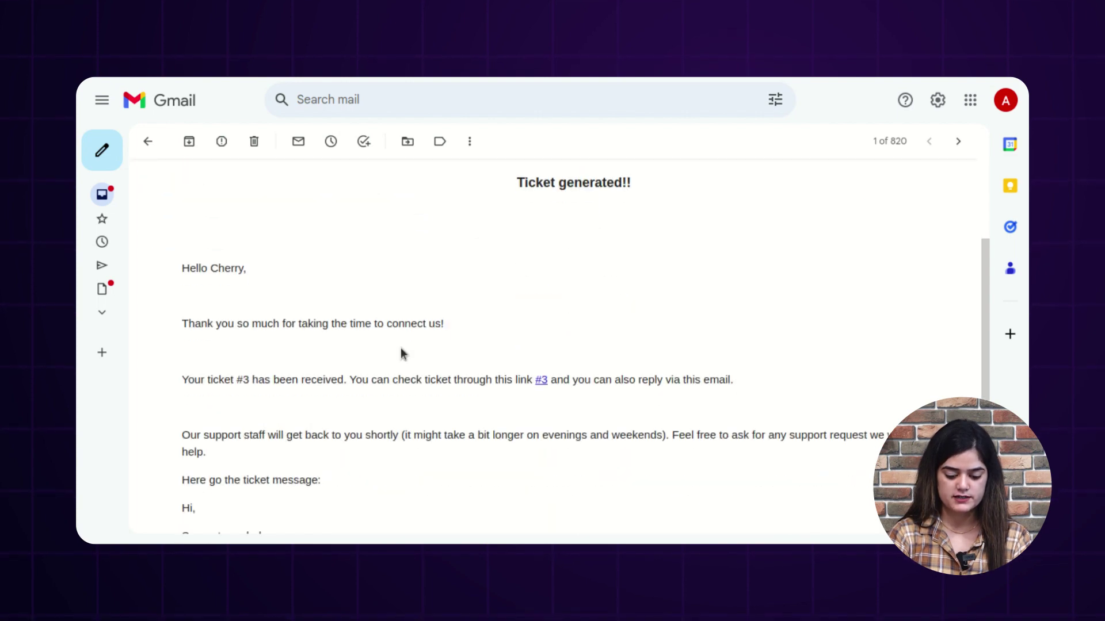
pyautogui.scroll(-2, 402, 350)
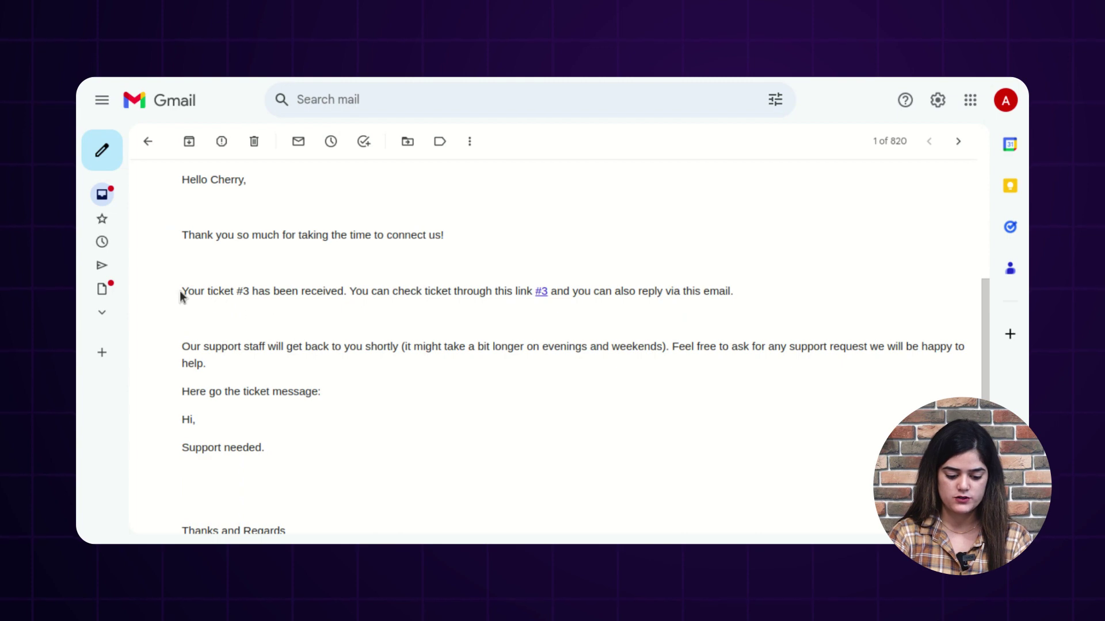
pyautogui.moveTo(192, 290); pyautogui.dragTo(301, 292)
pyautogui.click(290, 300)
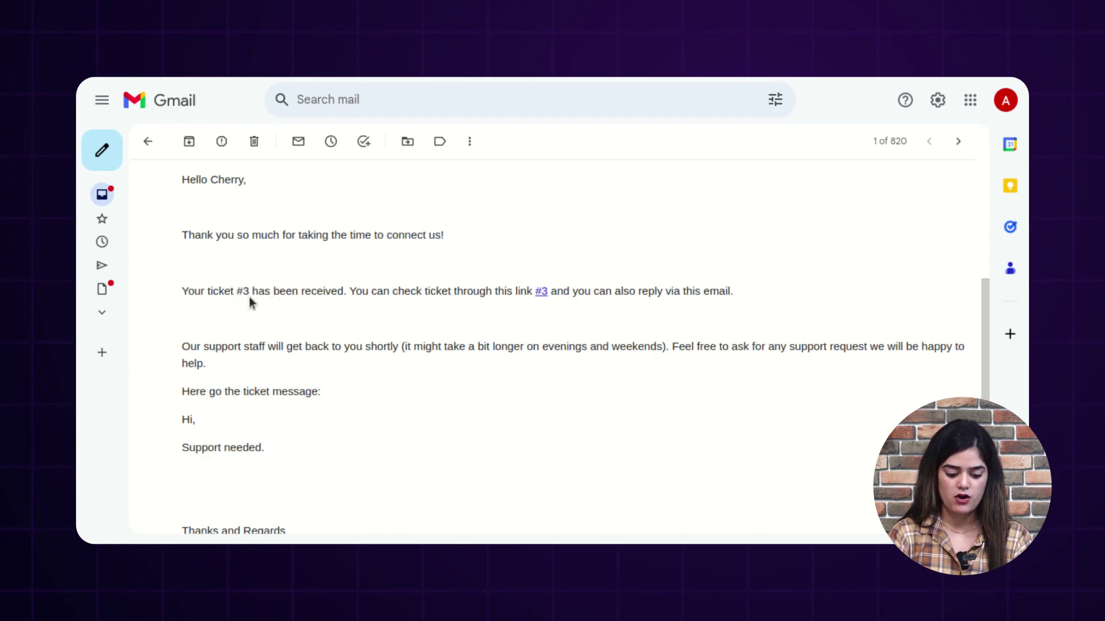
pyautogui.moveTo(308, 292); pyautogui.dragTo(743, 308)
pyautogui.click(614, 323)
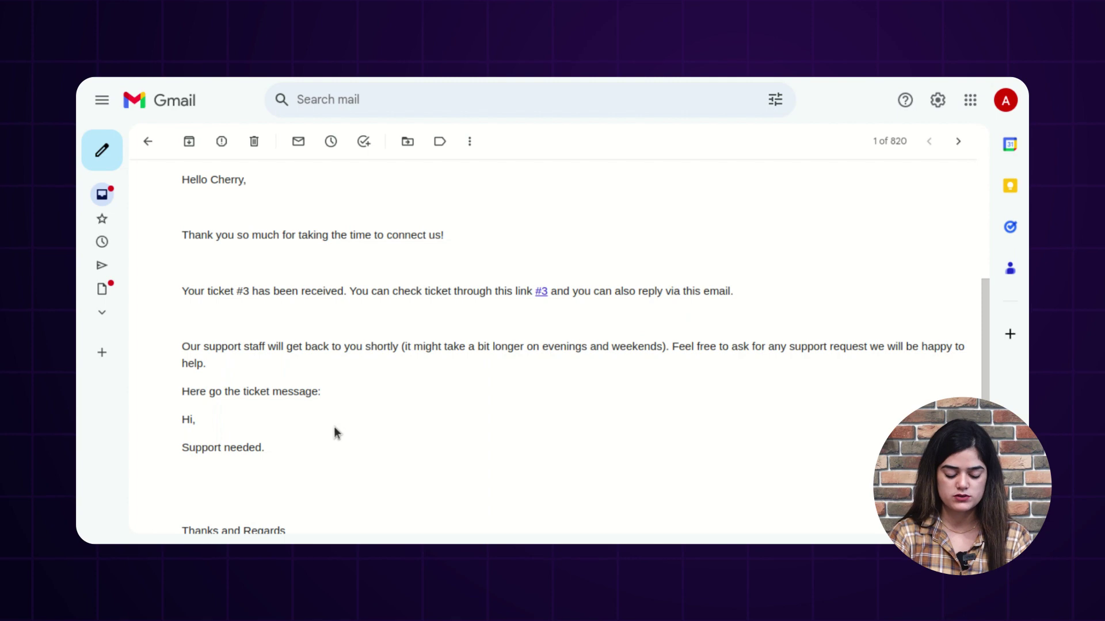
pyautogui.scroll(5, 351, 405)
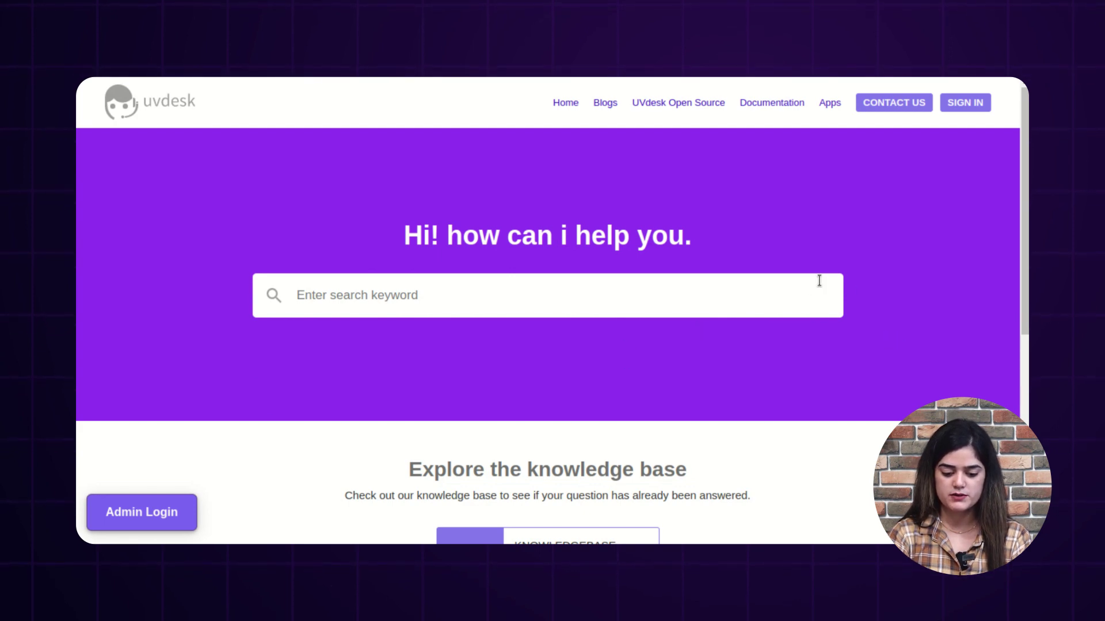
# Go to the customer sign-in page and sign in with the prefilled demo credentials
pyautogui.scroll(-2, 563, 209)
pyautogui.scroll(2, 563, 209)
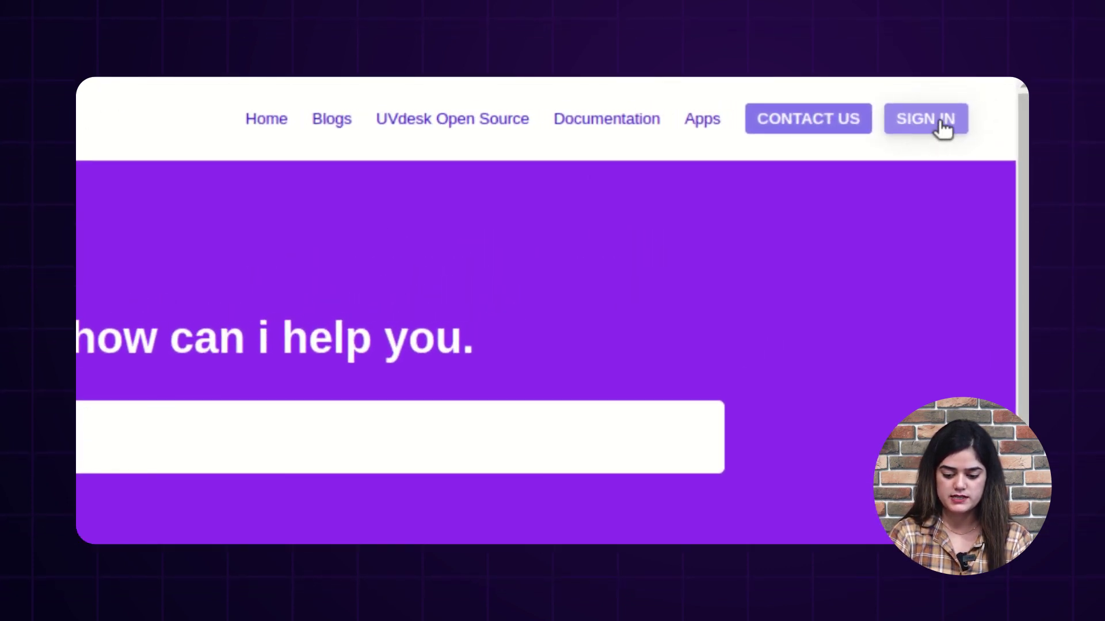
pyautogui.click(945, 118)
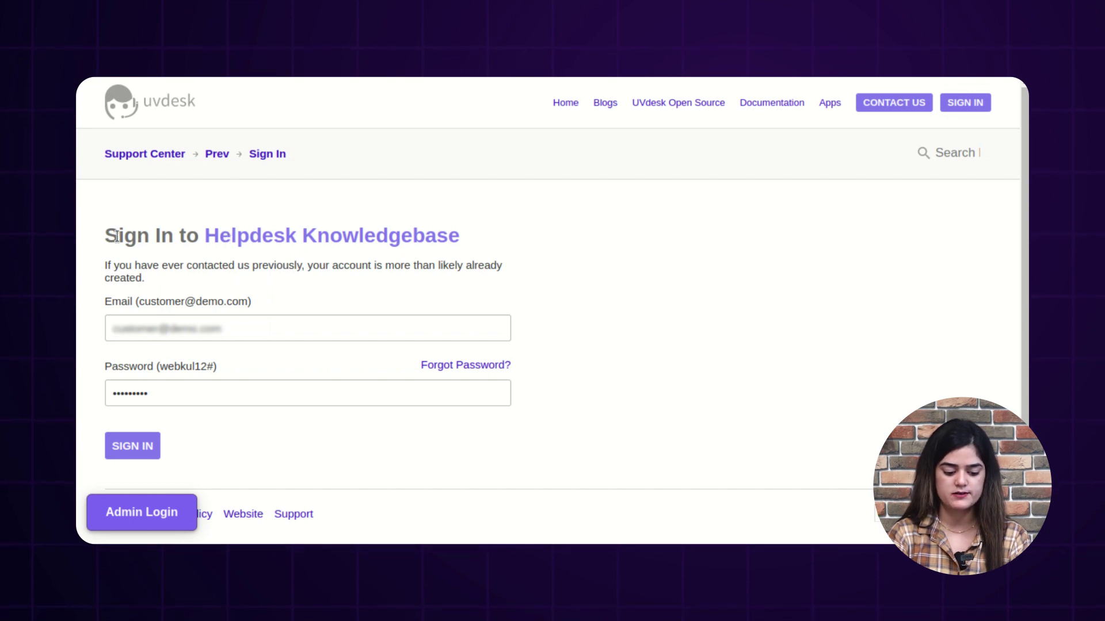
pyautogui.moveTo(114, 237); pyautogui.dragTo(317, 236)
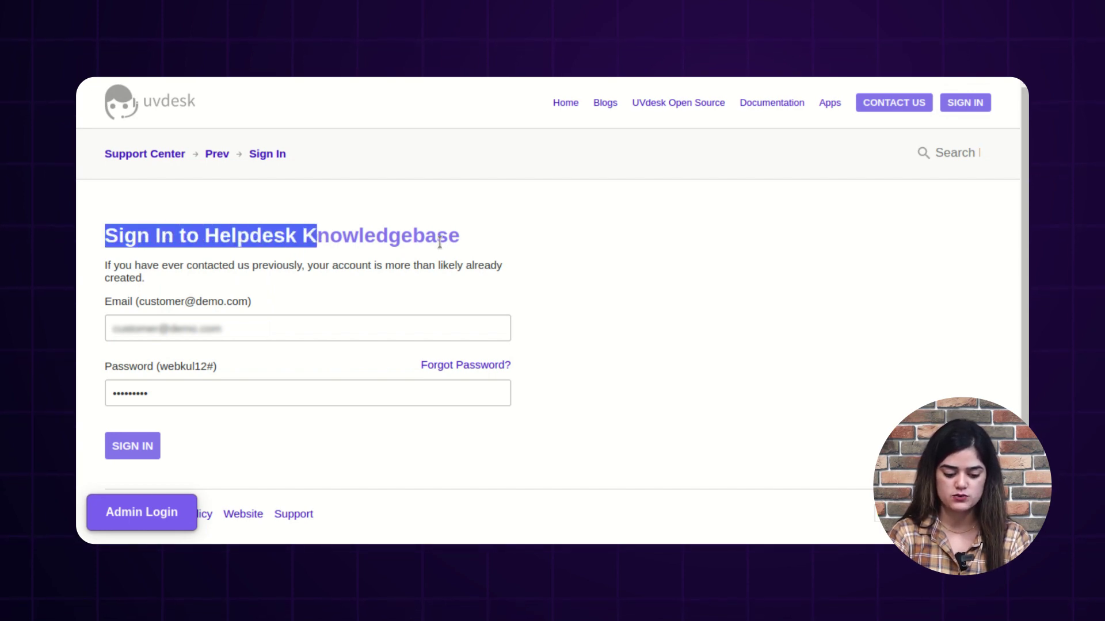
pyautogui.scroll(-2, 545, 256)
pyautogui.click(582, 319)
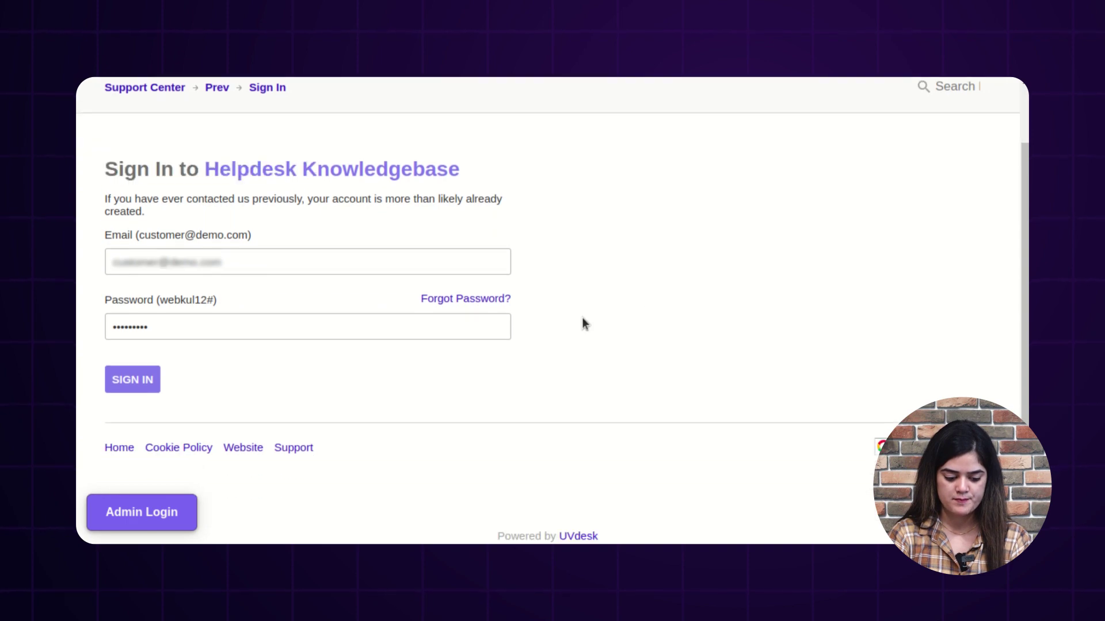
pyautogui.scroll(2, 244, 360)
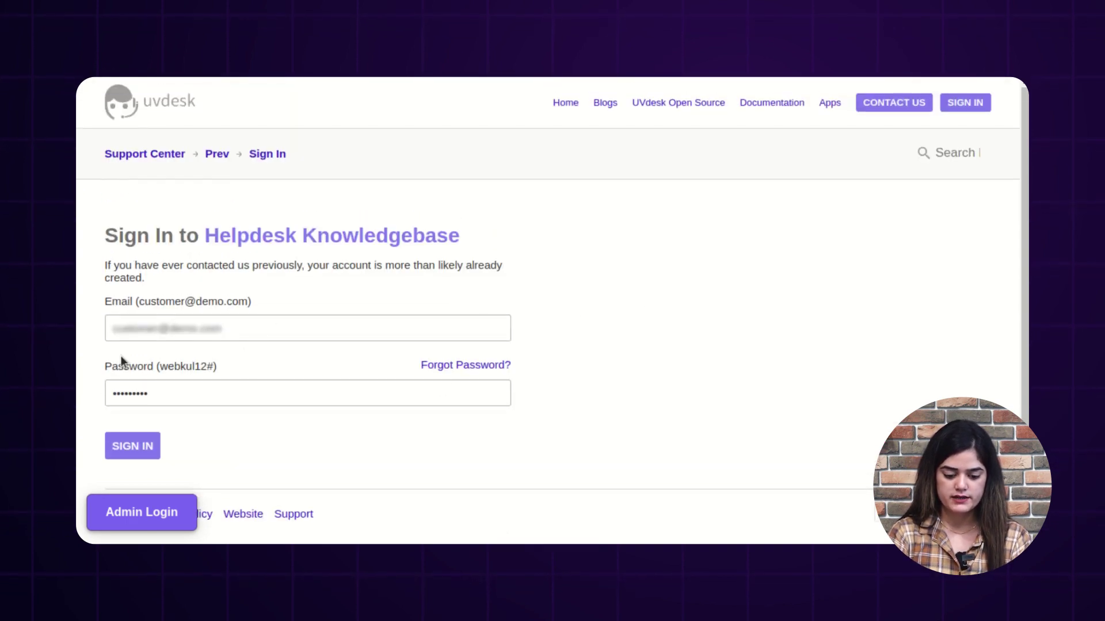
pyautogui.scroll(-2, 121, 361)
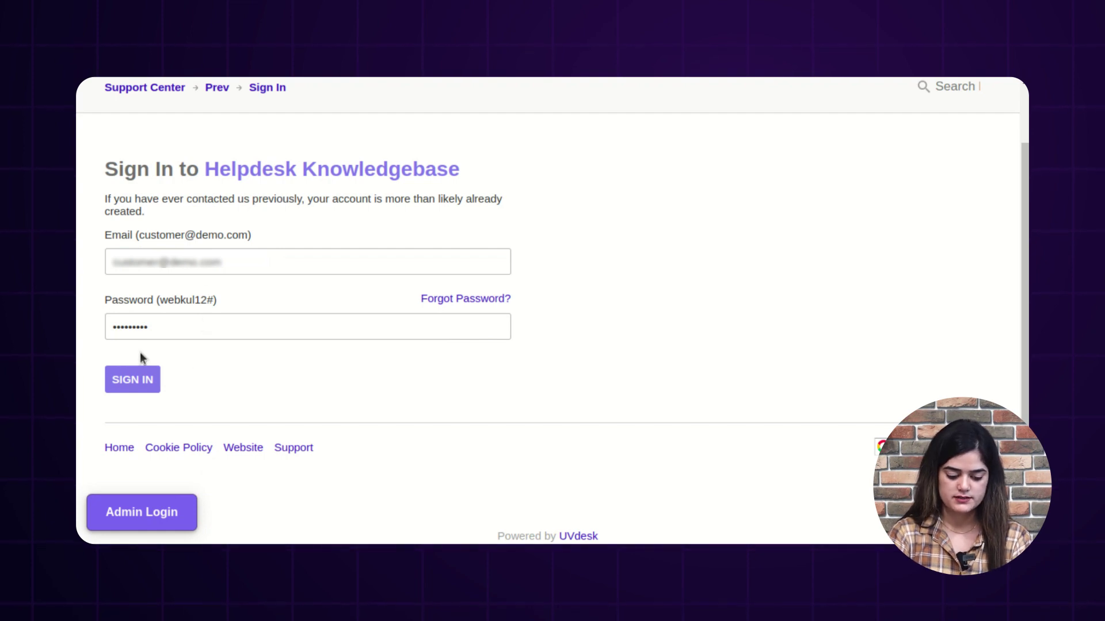
pyautogui.click(119, 381)
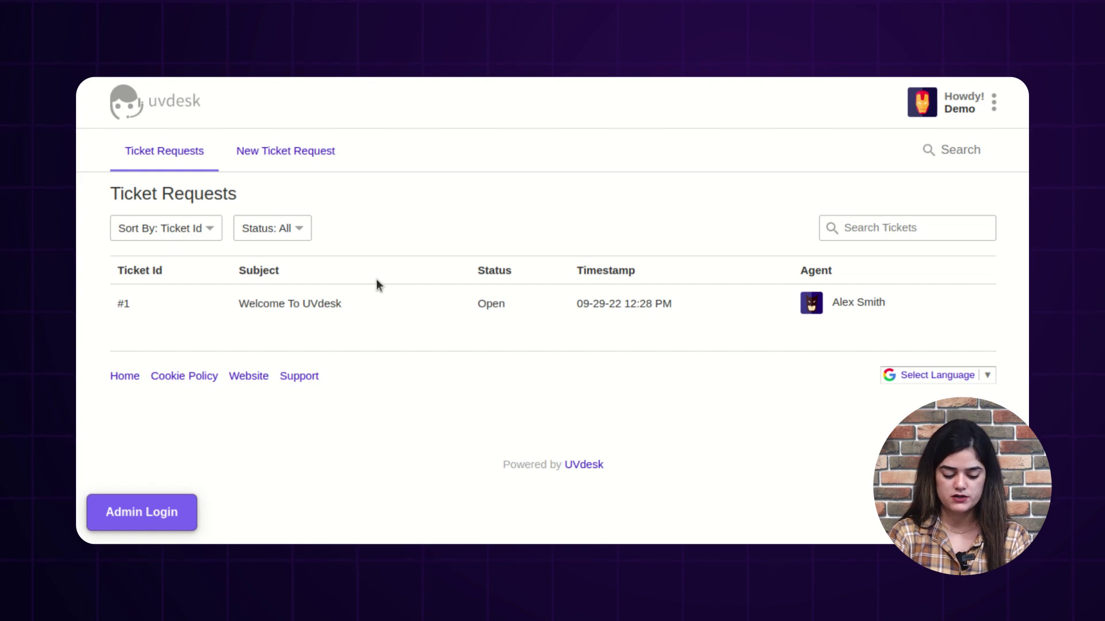
# Focus the Search Tickets box and view the 'Sort By: Ticket Id' options
pyautogui.click(882, 236)
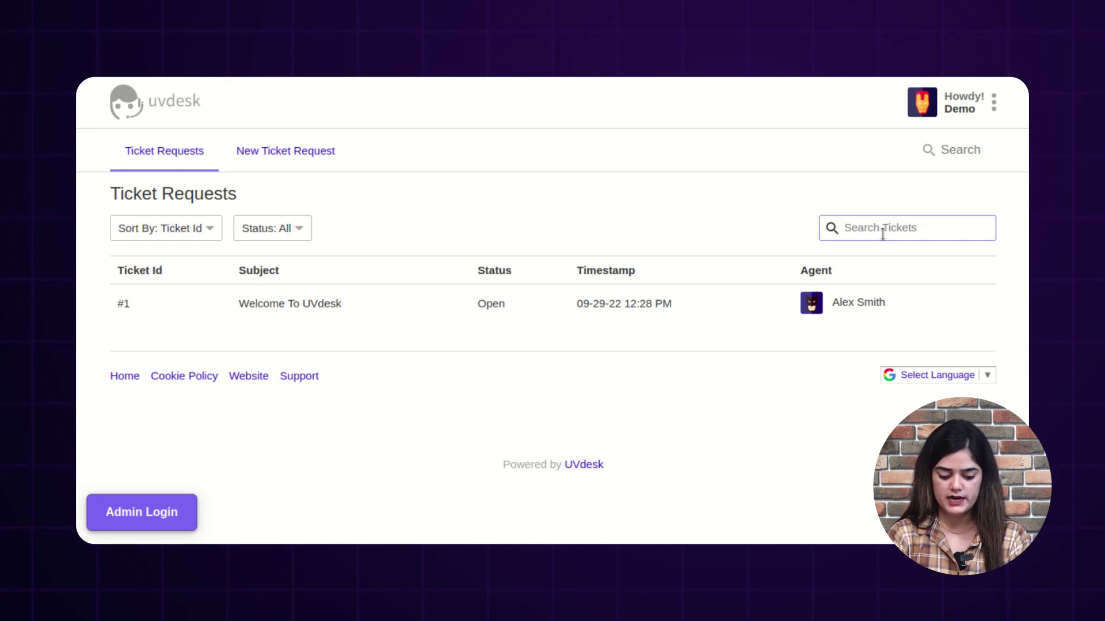
pyautogui.click(190, 228)
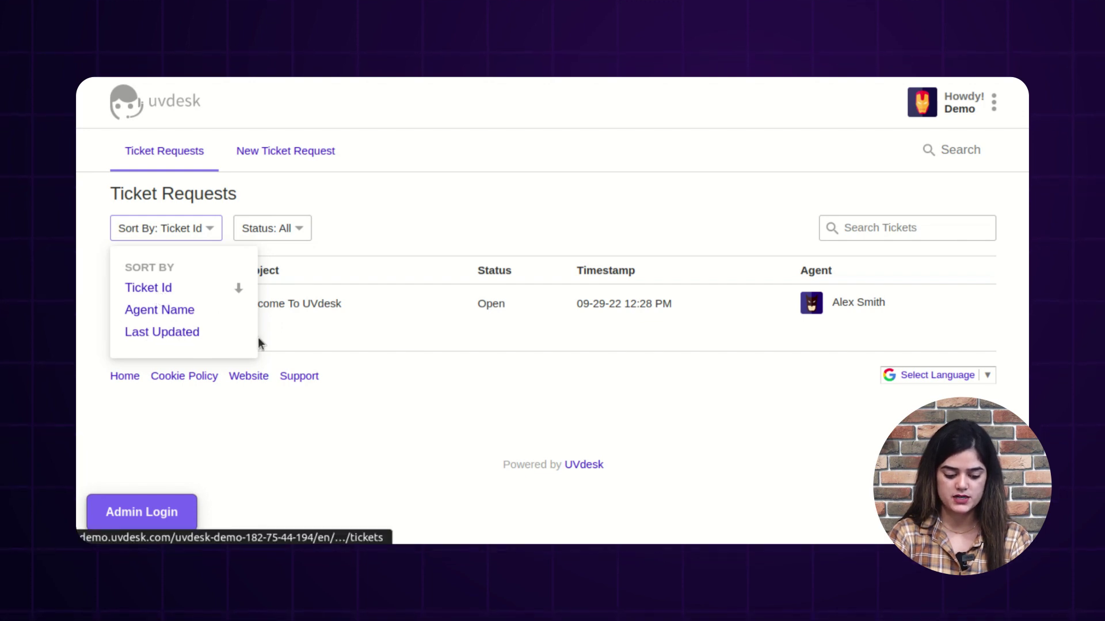
# Filter tickets to Open, try Closed, return to Open, then start a New Ticket Request
pyautogui.click(378, 396)
pyautogui.click(309, 233)
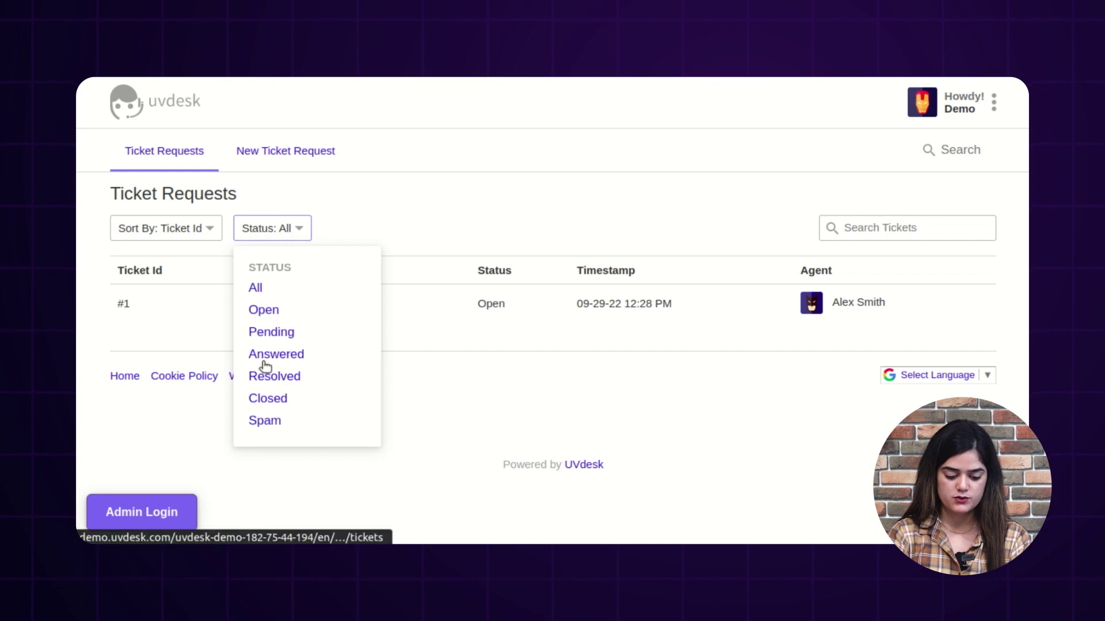
pyautogui.click(260, 310)
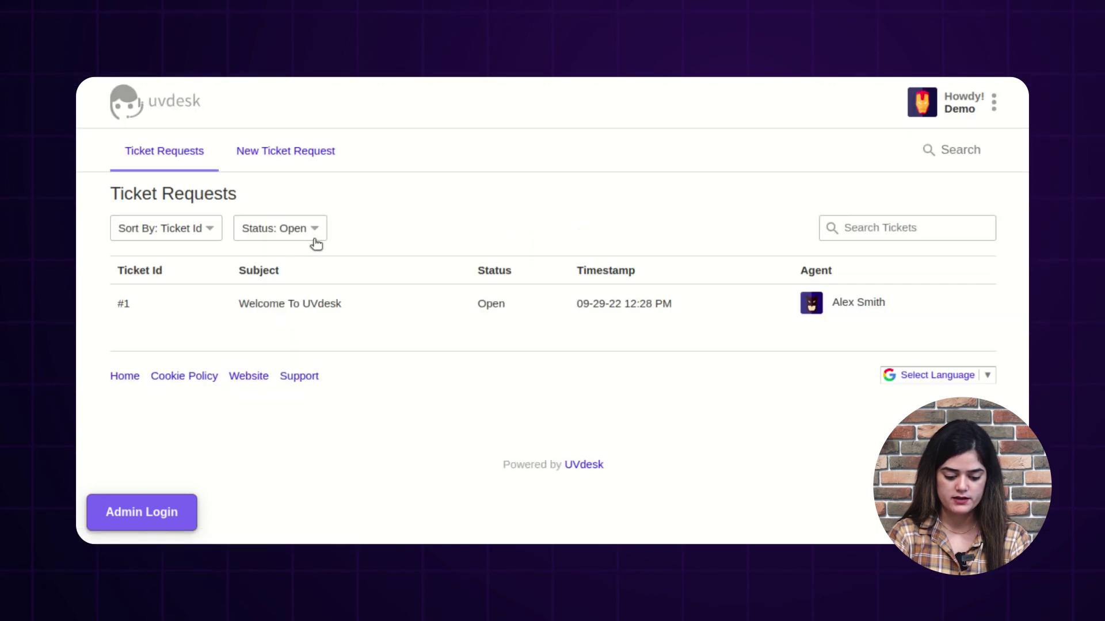
pyautogui.click(318, 233)
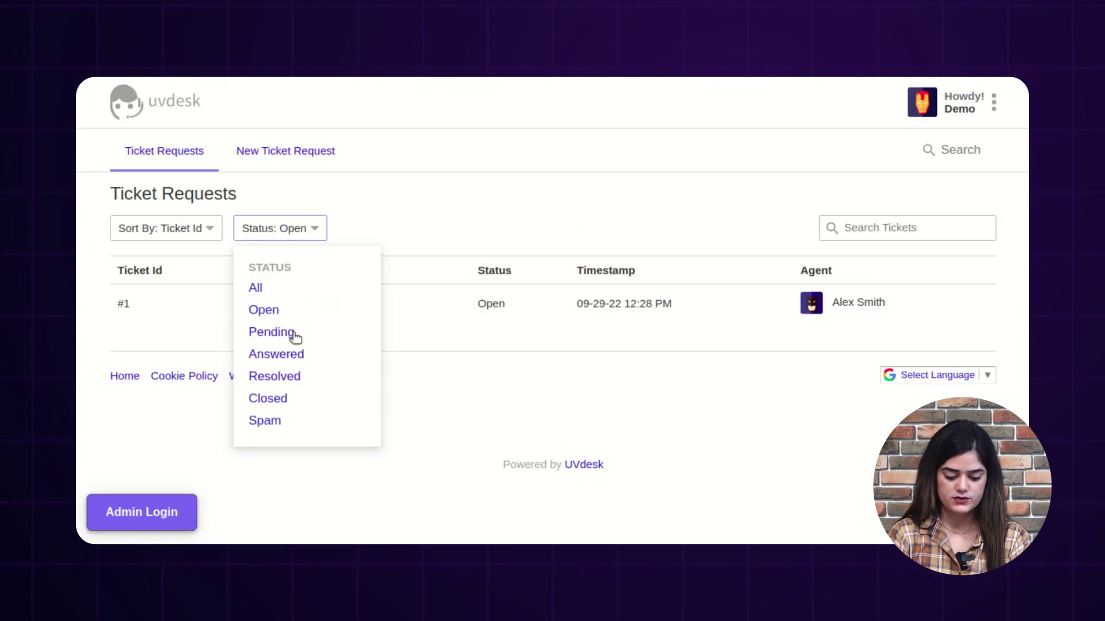
pyautogui.click(283, 401)
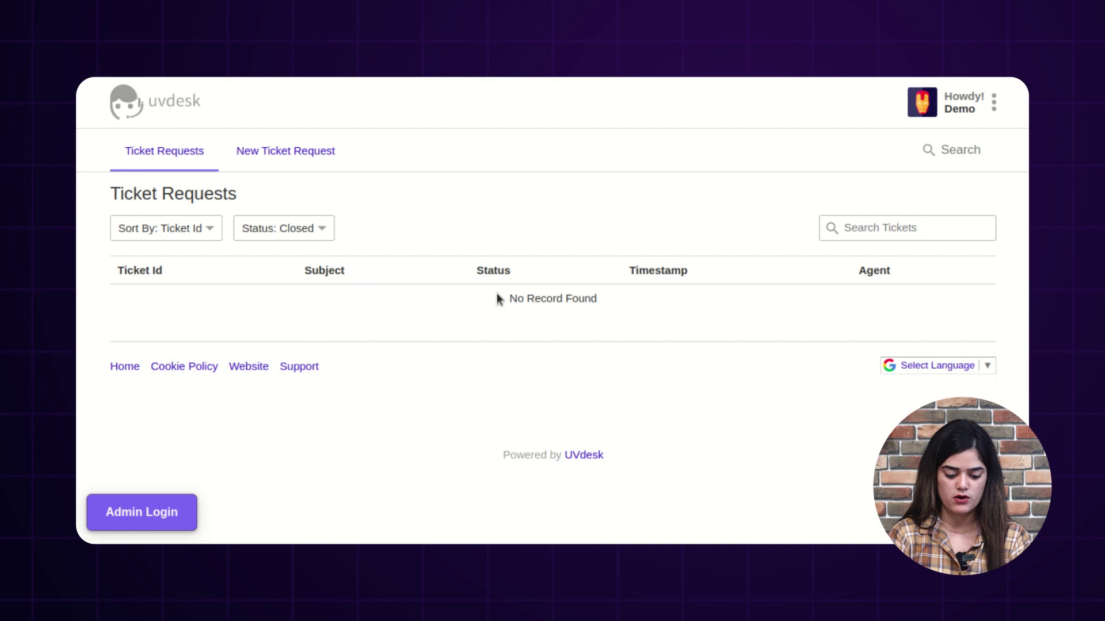
pyautogui.click(323, 233)
pyautogui.click(274, 318)
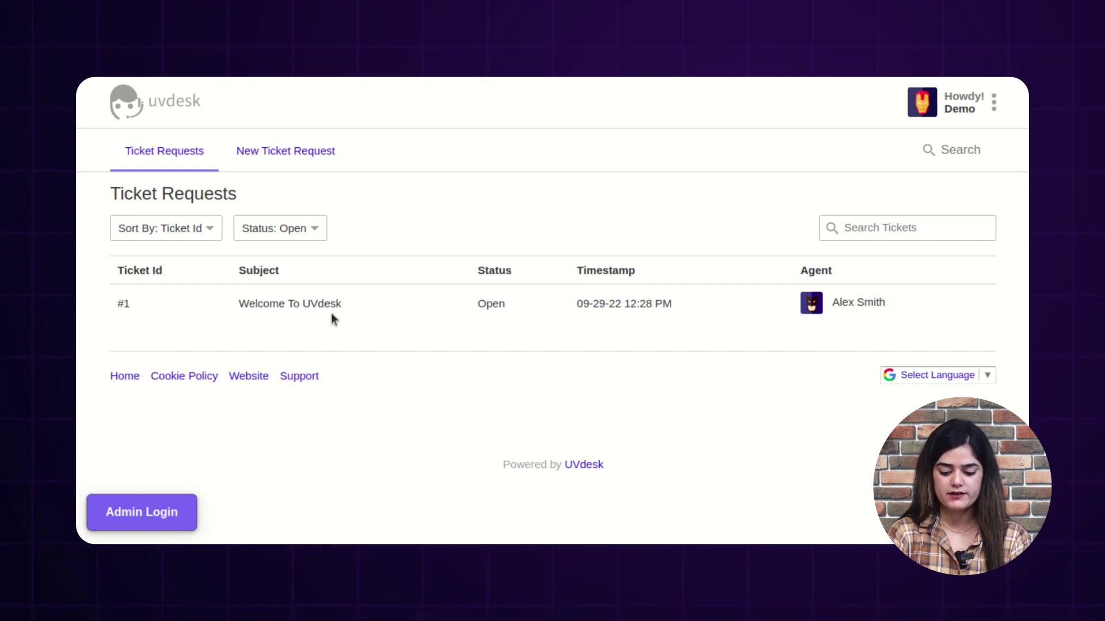
pyautogui.click(321, 154)
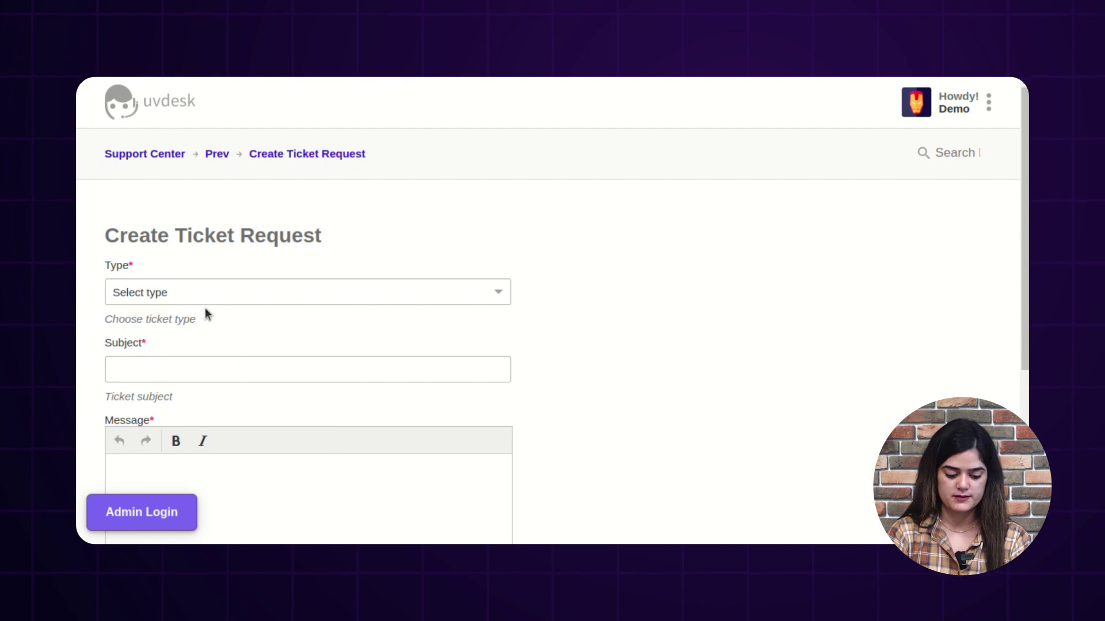
# Set type to support and pick the suggested subject 'Help needed for installation'
pyautogui.scroll(-2, 207, 313)
pyautogui.scroll(2, 206, 311)
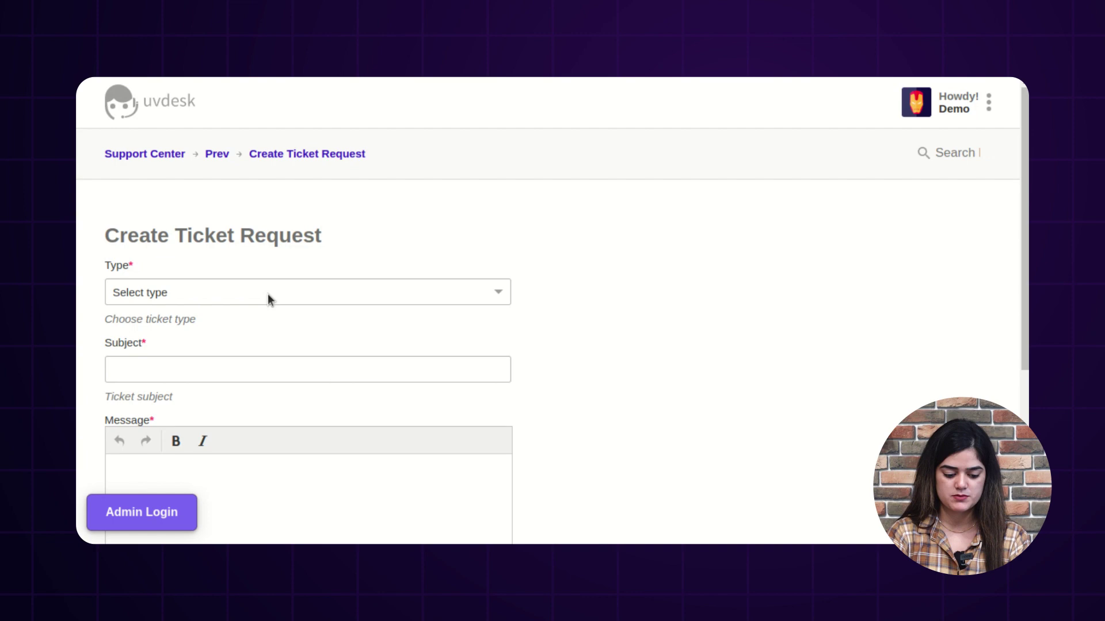
pyautogui.scroll(-2, 268, 293)
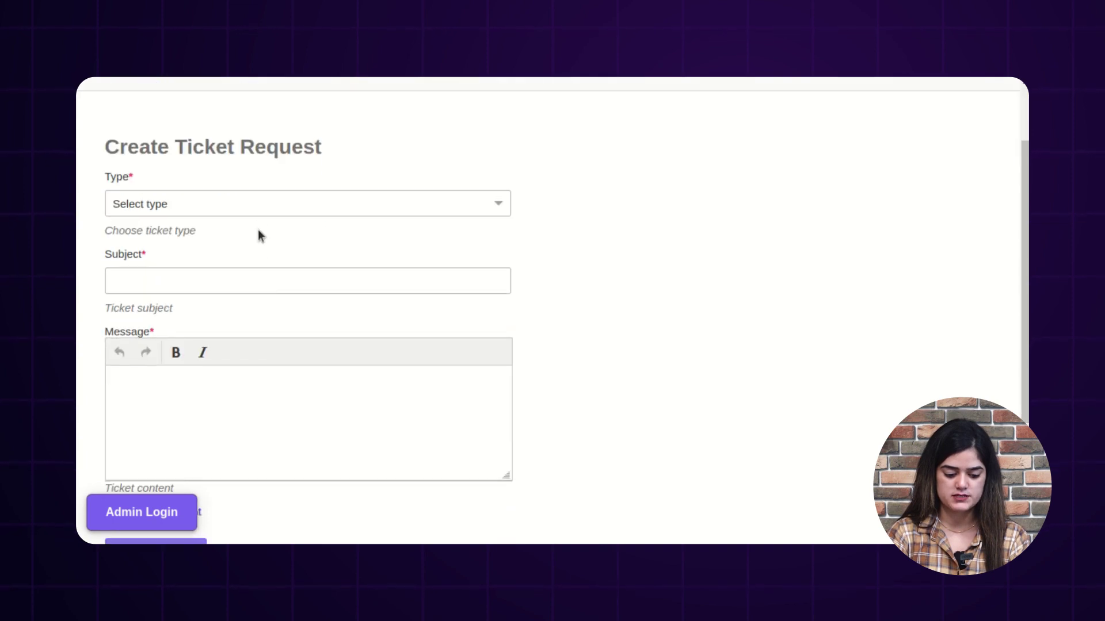
pyautogui.click(264, 204)
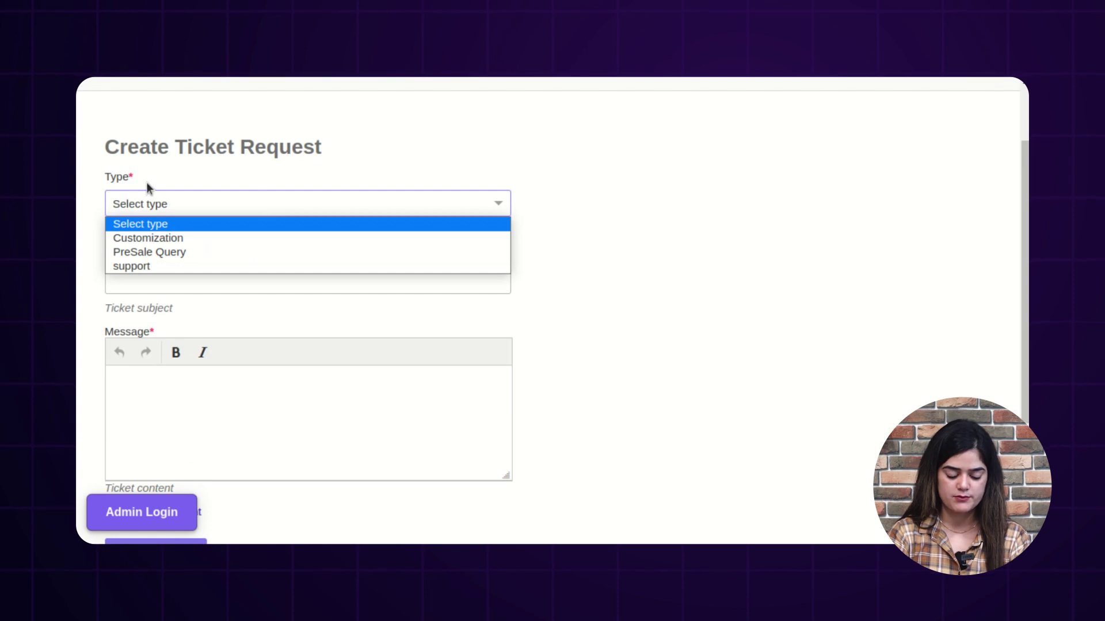
pyautogui.click(148, 267)
pyautogui.click(174, 282)
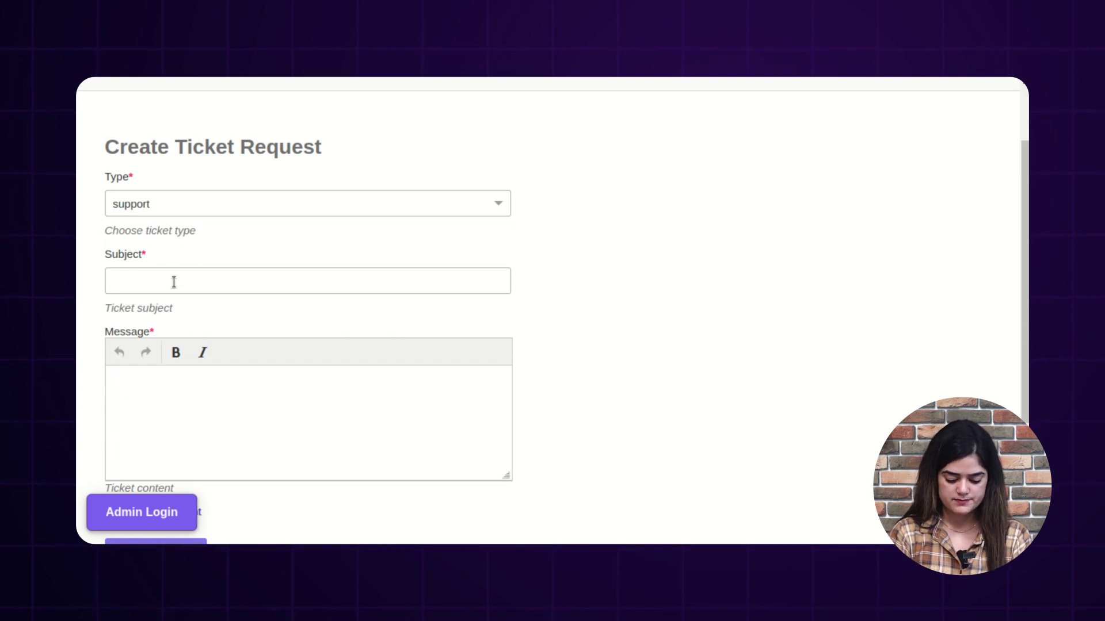
pyautogui.write('Help needed for installation')
pyautogui.click(220, 345)
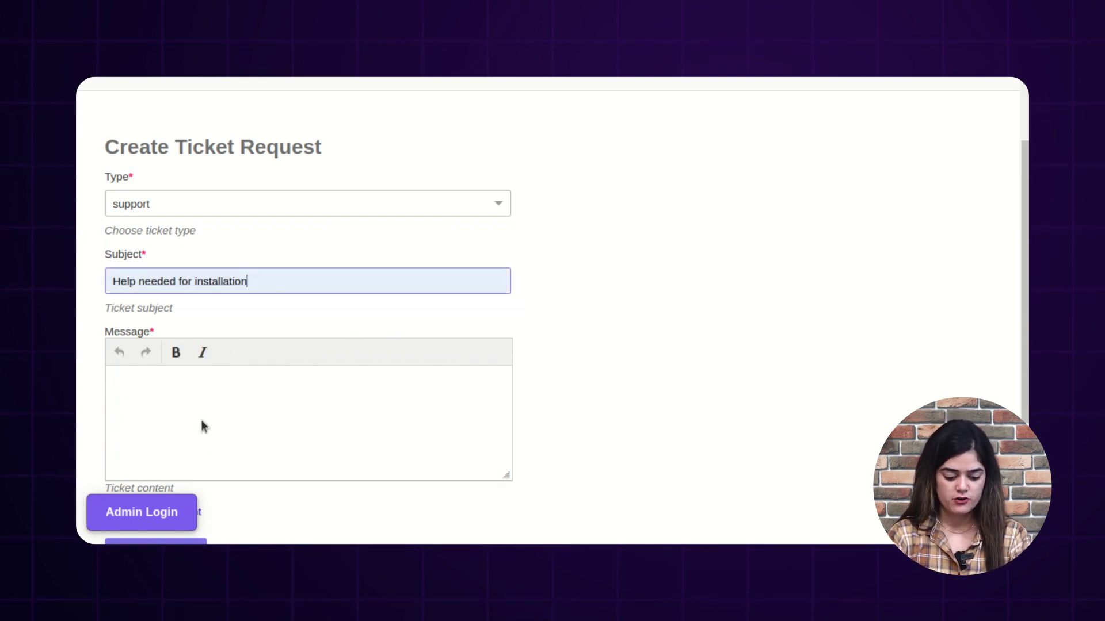
# Write the message 'HI,' followed by the copied subject 'Help needed for installation'
pyautogui.scroll(-2, 151, 372)
pyautogui.tripleClick(182, 193)
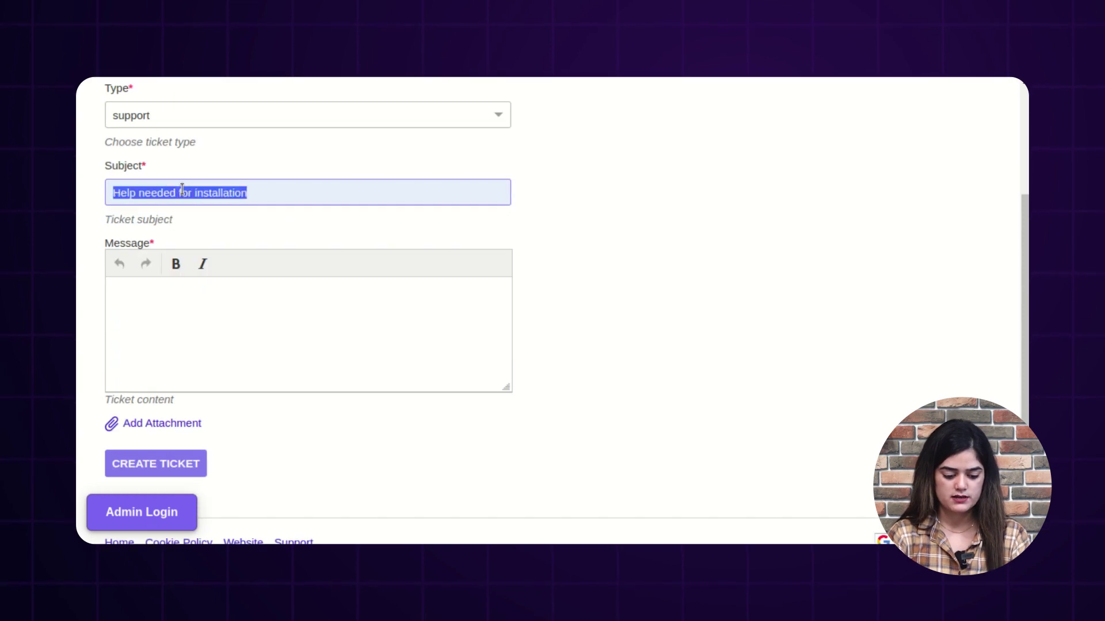
pyautogui.hotkey('ctrl', 'c')
pyautogui.click(251, 320)
pyautogui.write('HI,')
pyautogui.press('Return')
pyautogui.hotkey('ctrl', 'v')
pyautogui.scroll(-2, 251, 315)
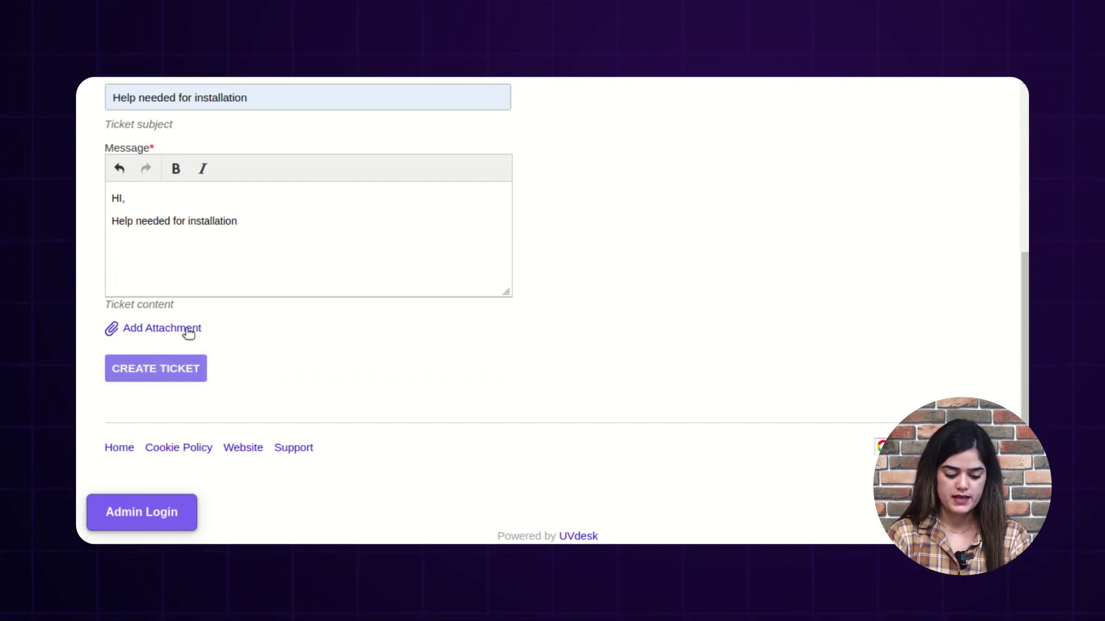
pyautogui.scroll(4, 432, 415)
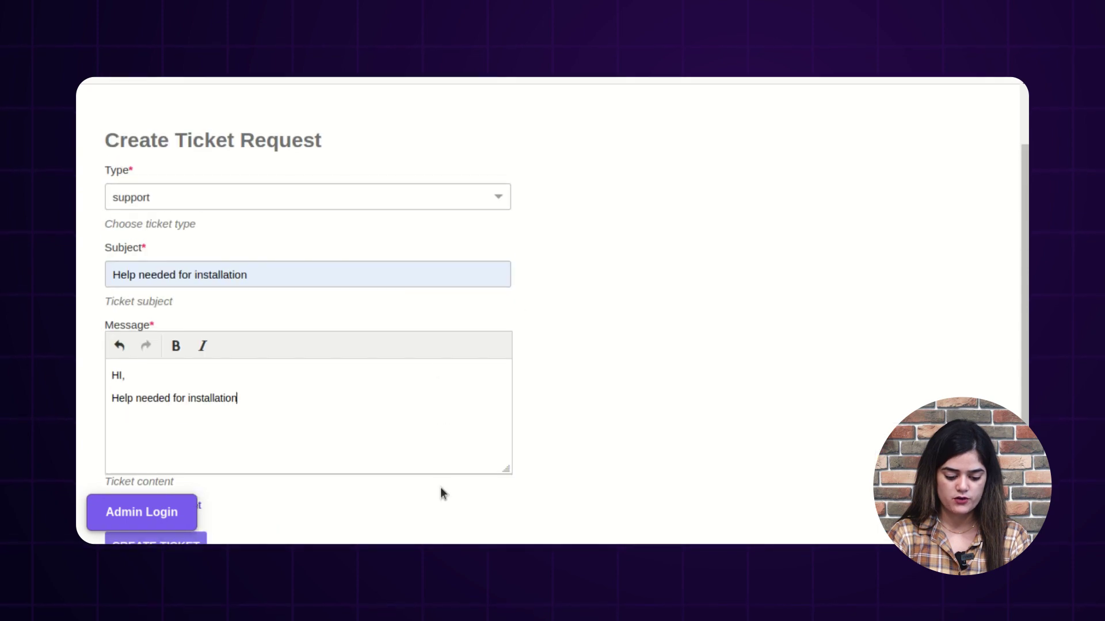
pyautogui.scroll(-2, 441, 487)
# Create the support ticket, then bring up the account options menu
pyautogui.click(158, 463)
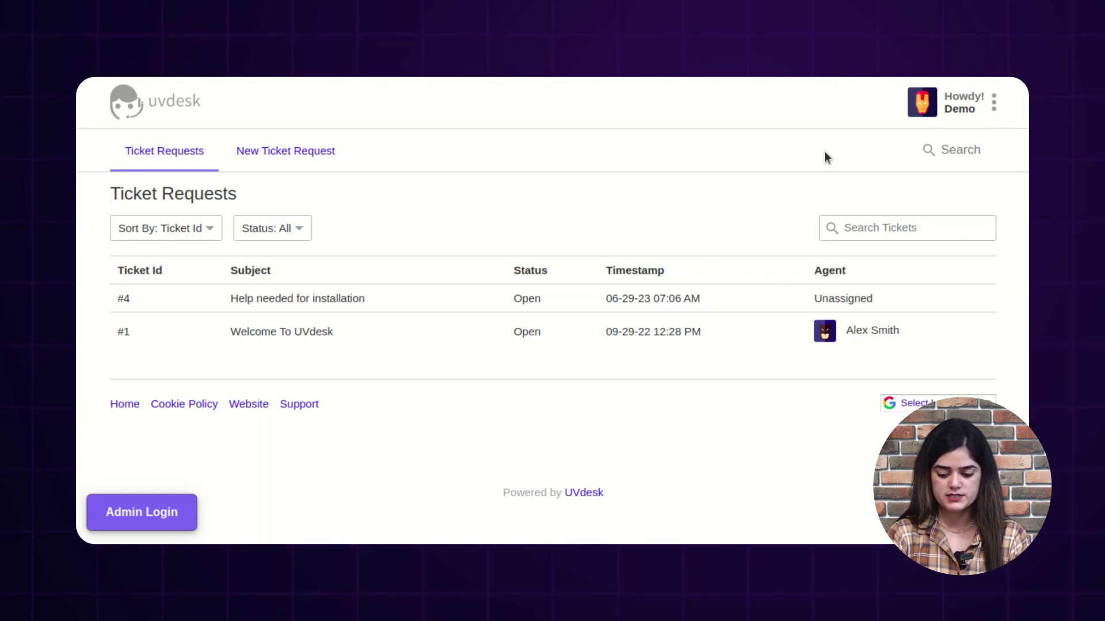
pyautogui.click(973, 115)
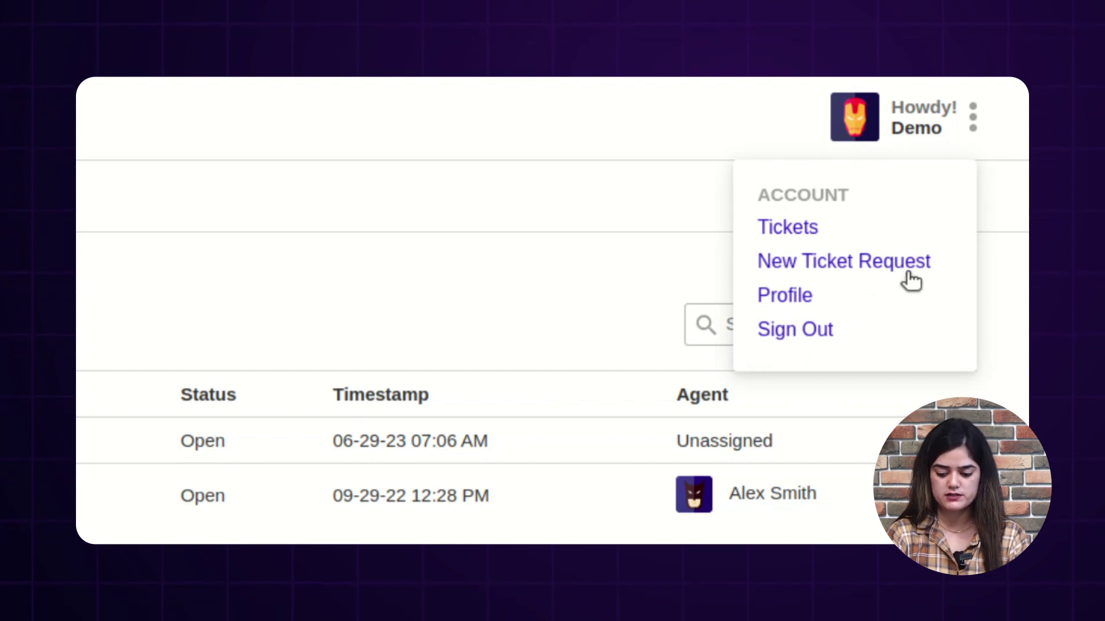
# Save the Profile page with timezone Africa/Abidjan and time format m-d-y G:i unchanged
pyautogui.click(777, 295)
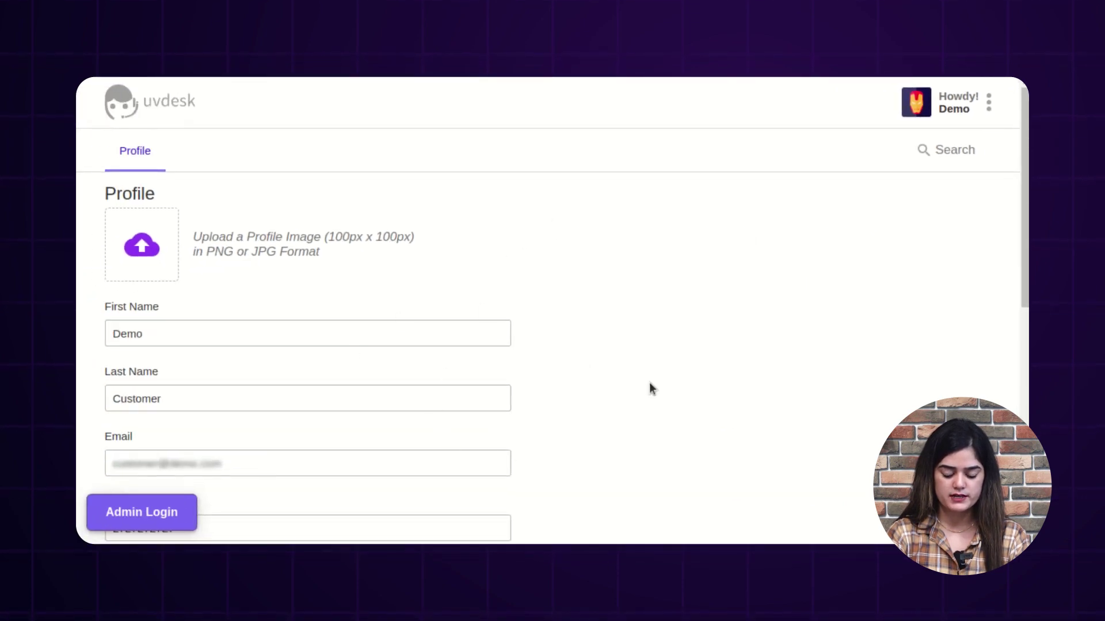
pyautogui.scroll(-2, 496, 373)
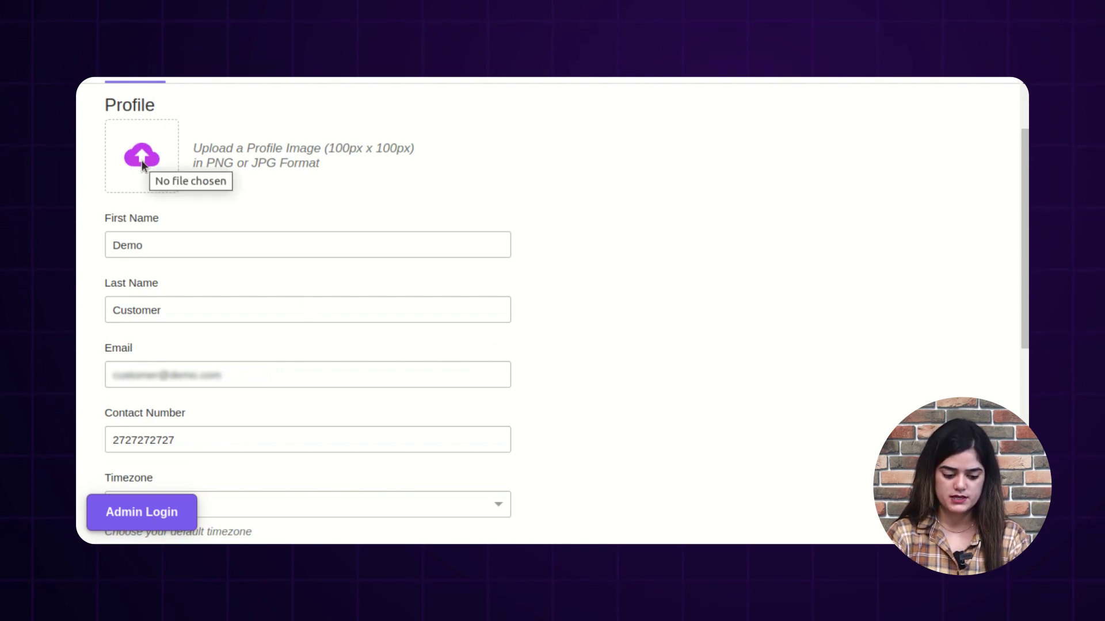
pyautogui.scroll(-2, 143, 165)
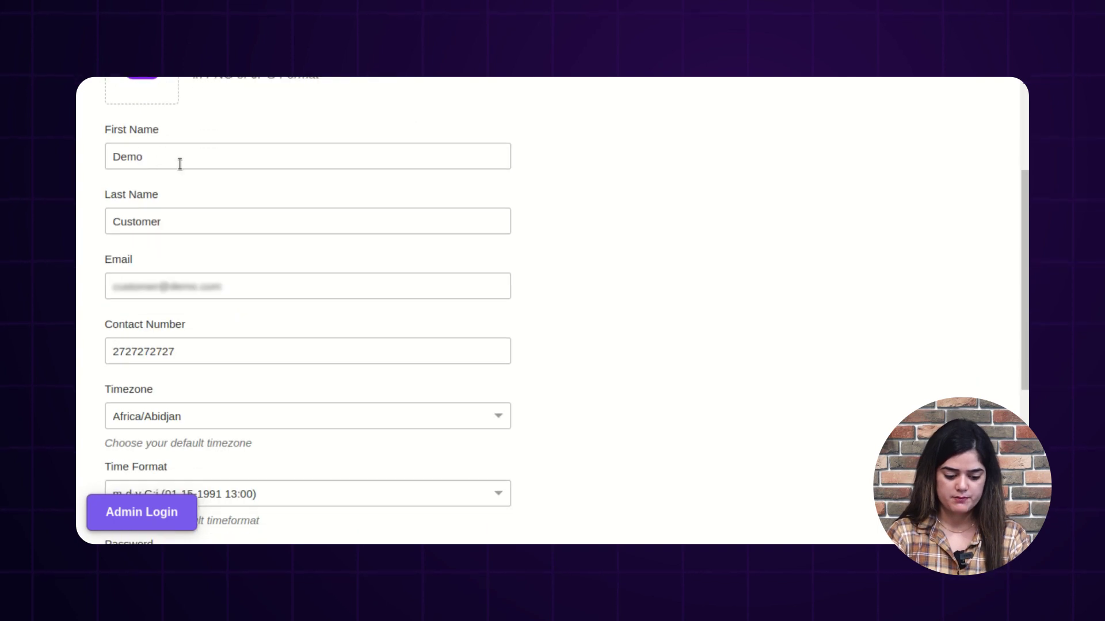
pyautogui.scroll(-2, 187, 223)
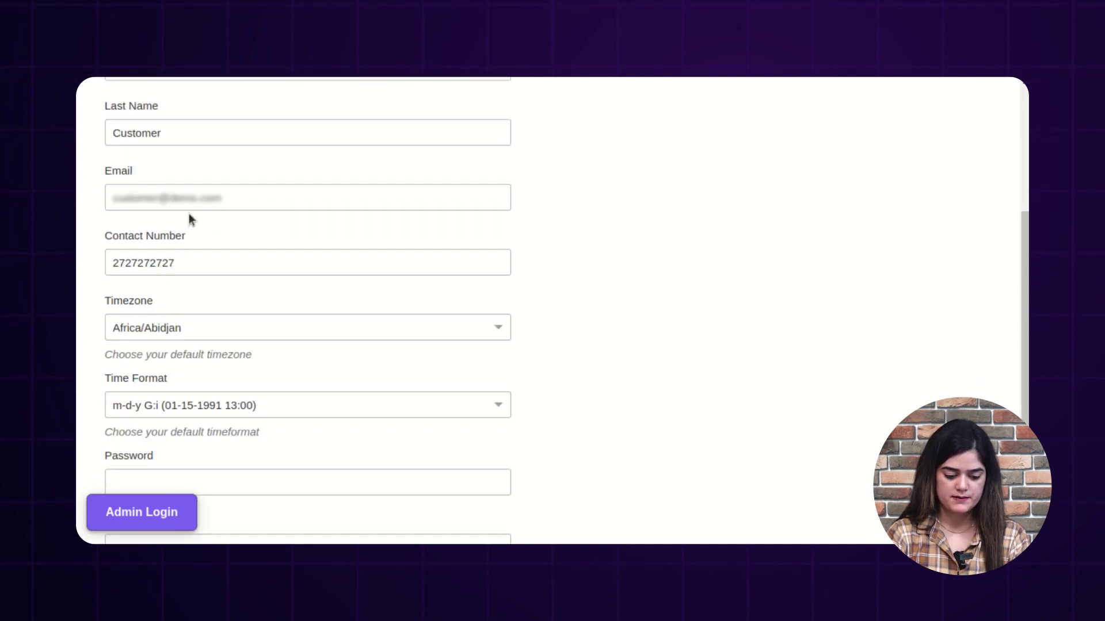
pyautogui.scroll(-2, 193, 199)
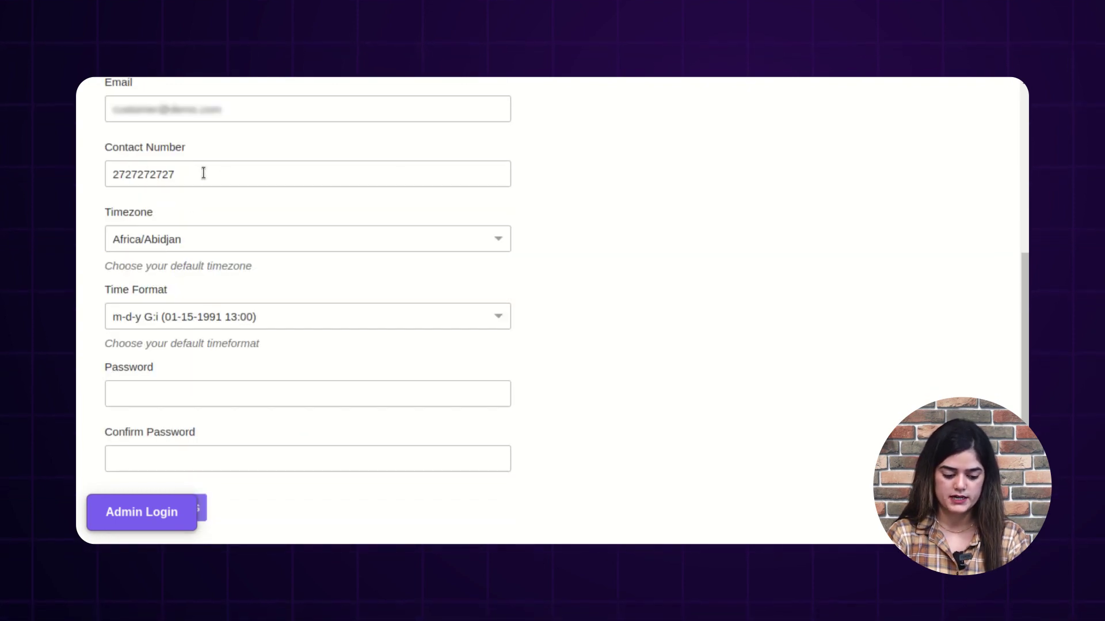
pyautogui.scroll(-2, 298, 185)
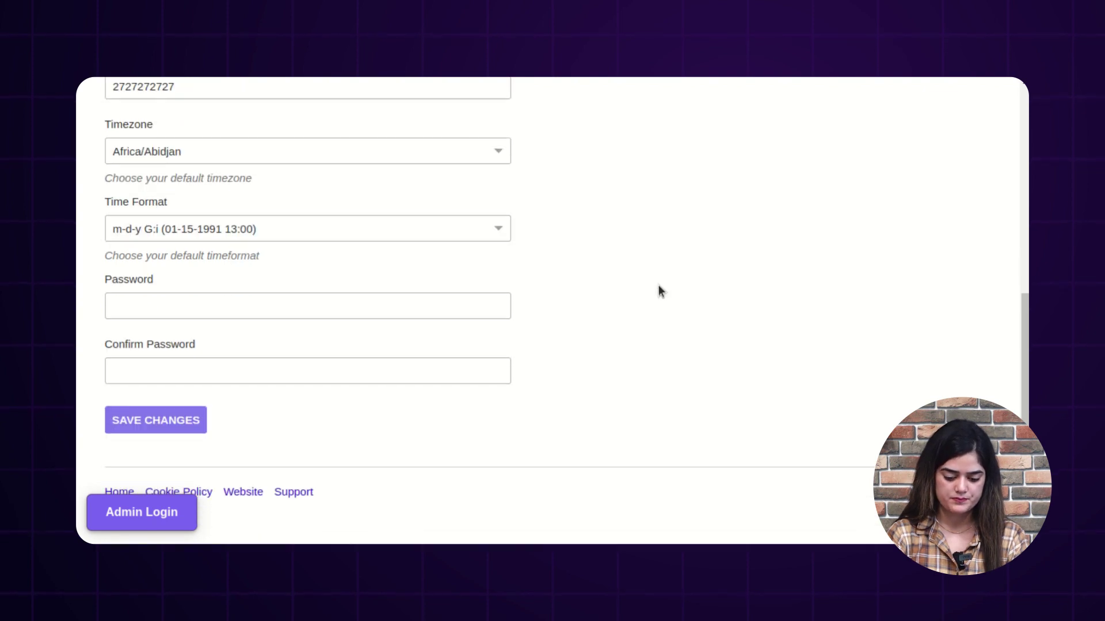
pyautogui.click(470, 149)
pyautogui.click(470, 149)
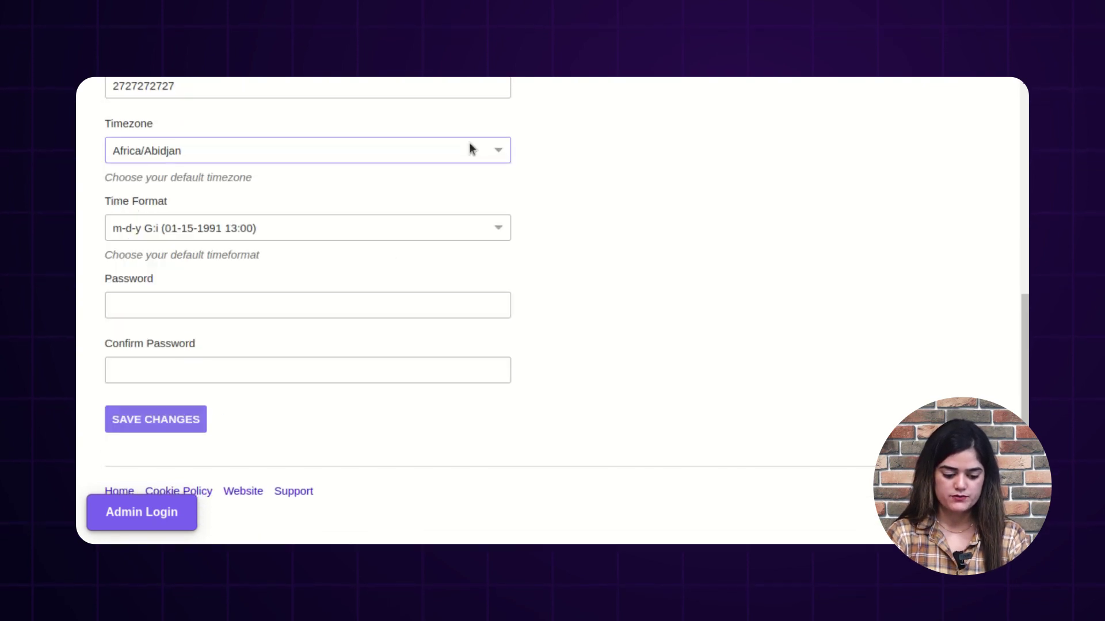
pyautogui.click(274, 229)
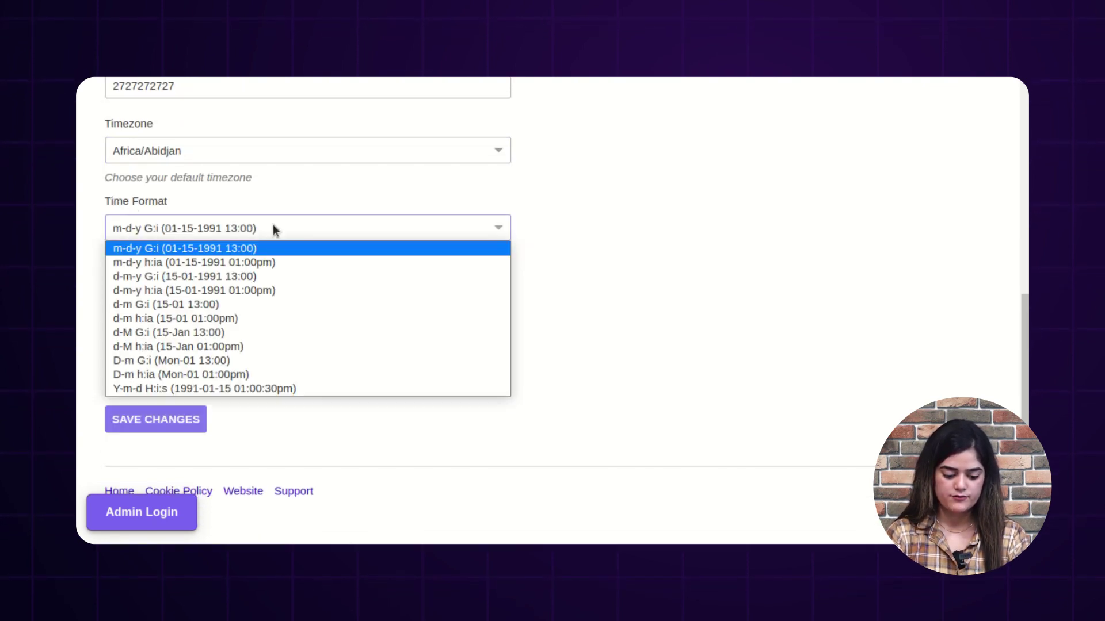
pyautogui.click(669, 334)
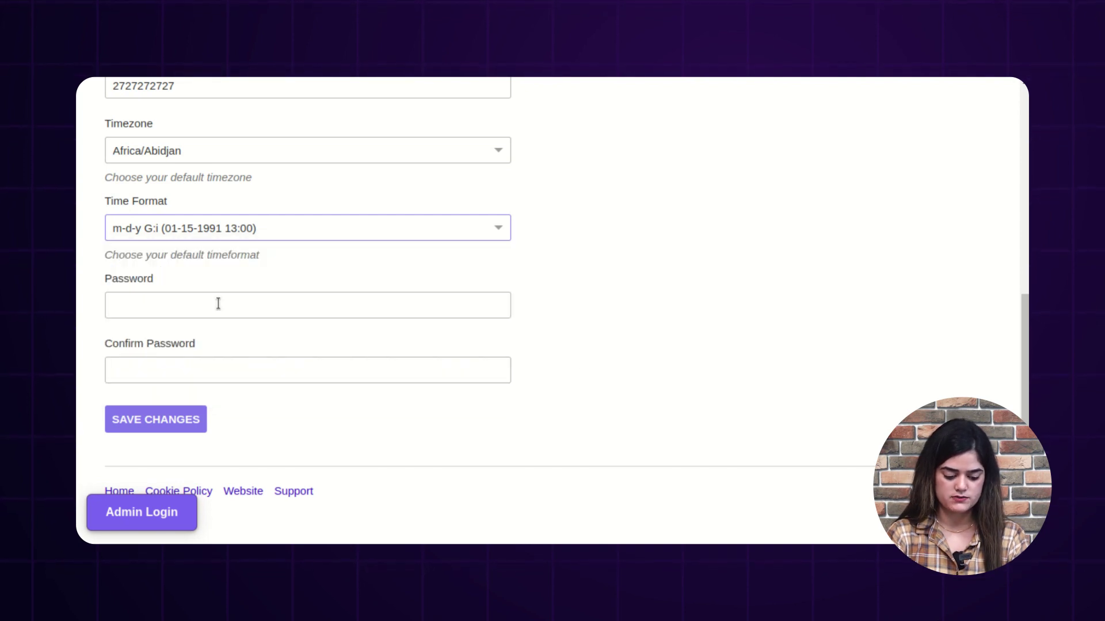
pyautogui.click(181, 422)
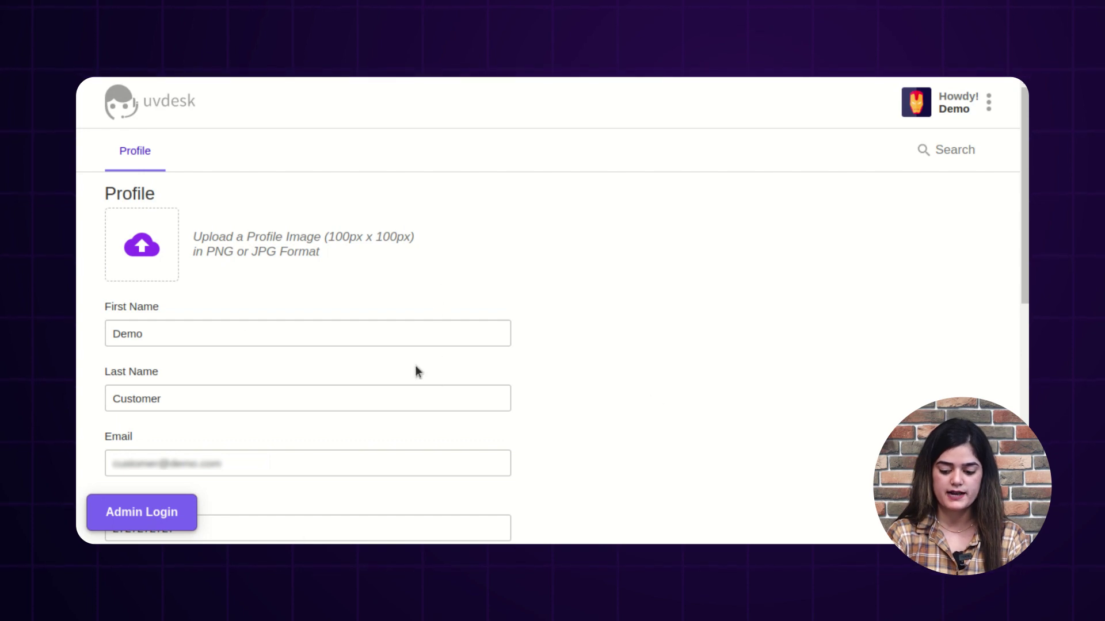
# Go to Tickets from the account menu to show the Ticket Requests list with ticket #4
pyautogui.click(988, 104)
pyautogui.click(875, 168)
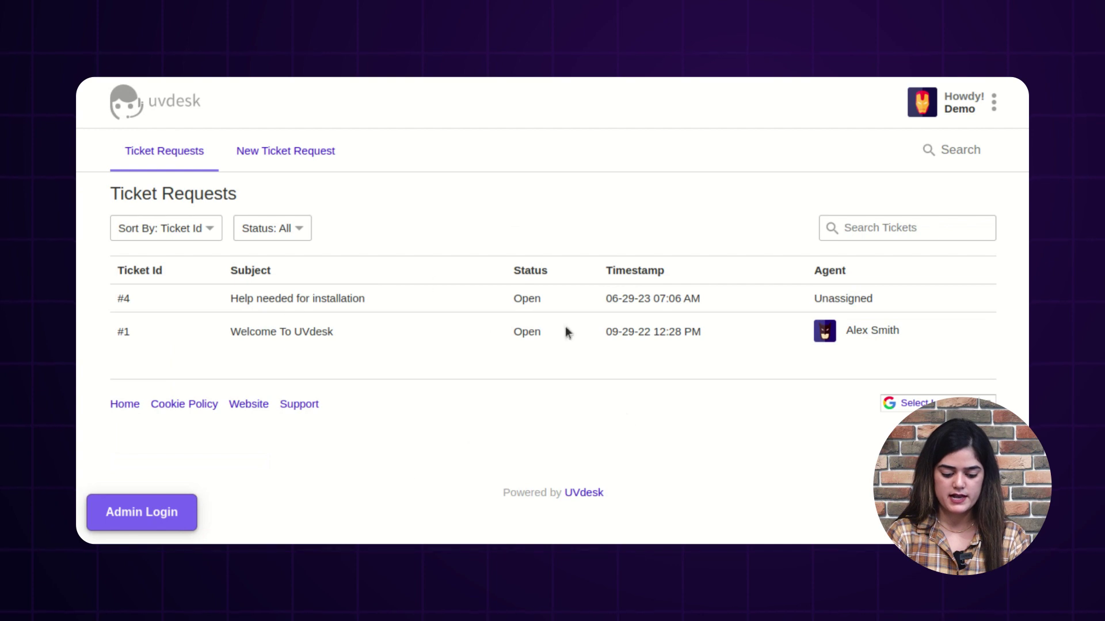